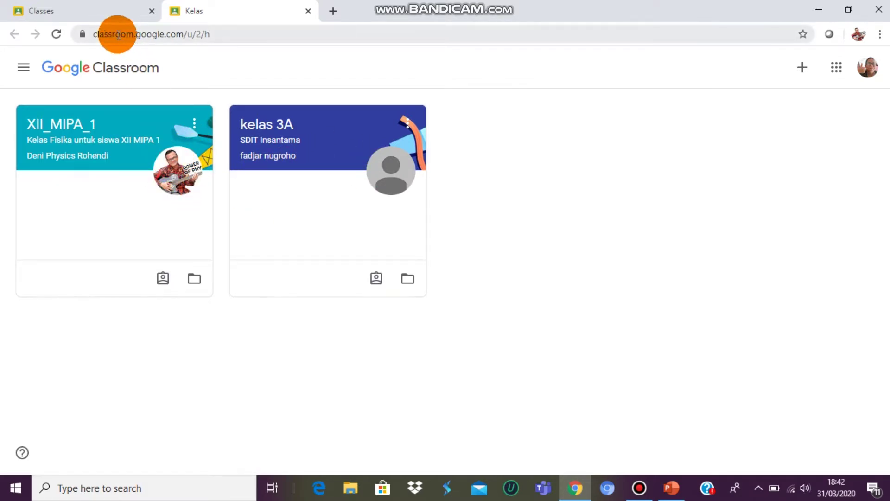
Compare the class lists of the teacher and student accounts, ending on the teacher account's classes
click(111, 12)
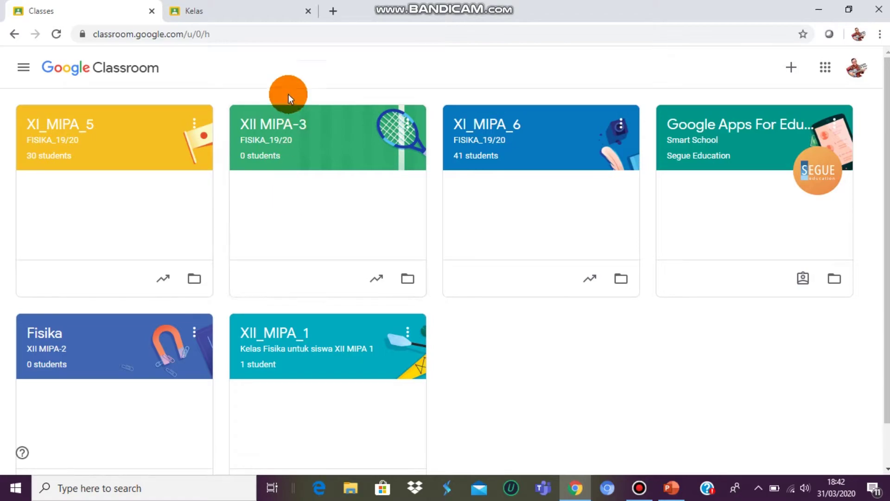
click(247, 16)
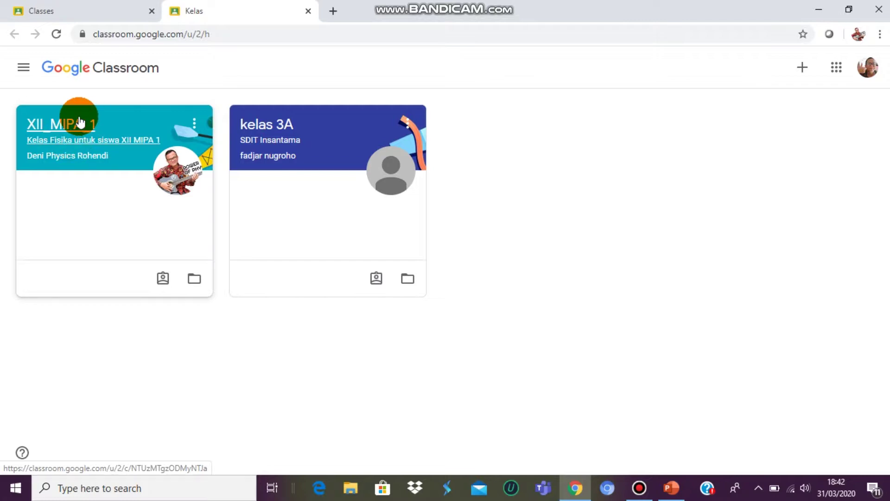
click(93, 10)
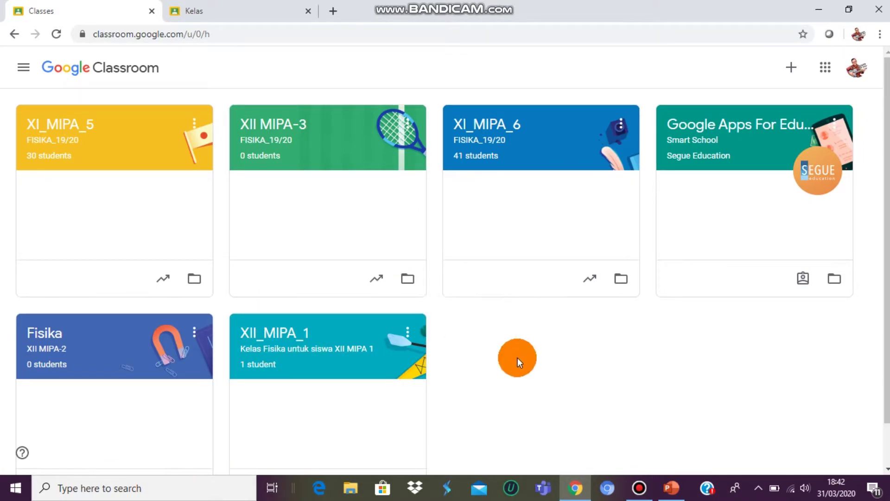
Open the teacher's XII_MIPA_1 class, check its member list and go to its classwork
click(291, 347)
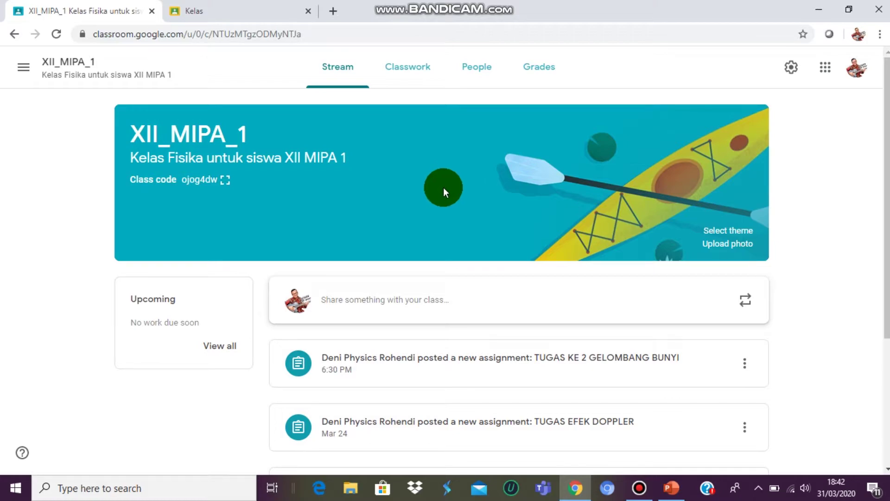
click(477, 69)
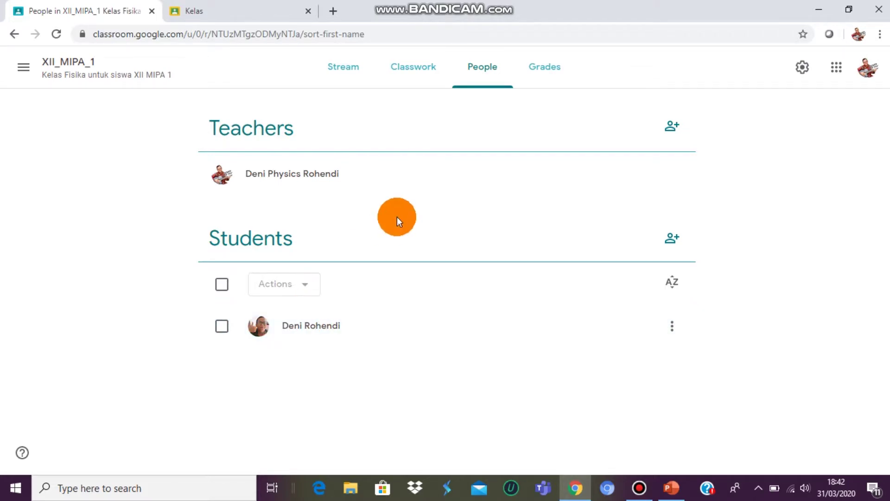
click(426, 70)
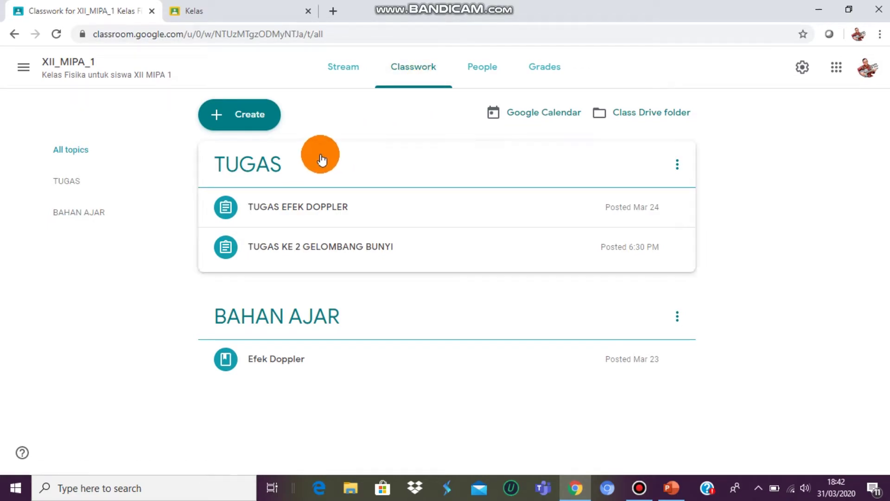
Create a new assignment in the class's classwork with the title "Tugas Gelombang Bunyi"
click(262, 118)
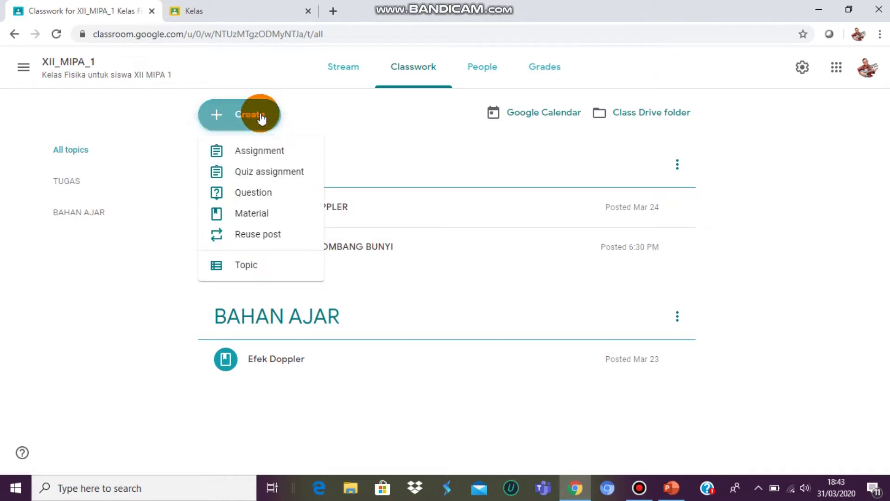
click(266, 149)
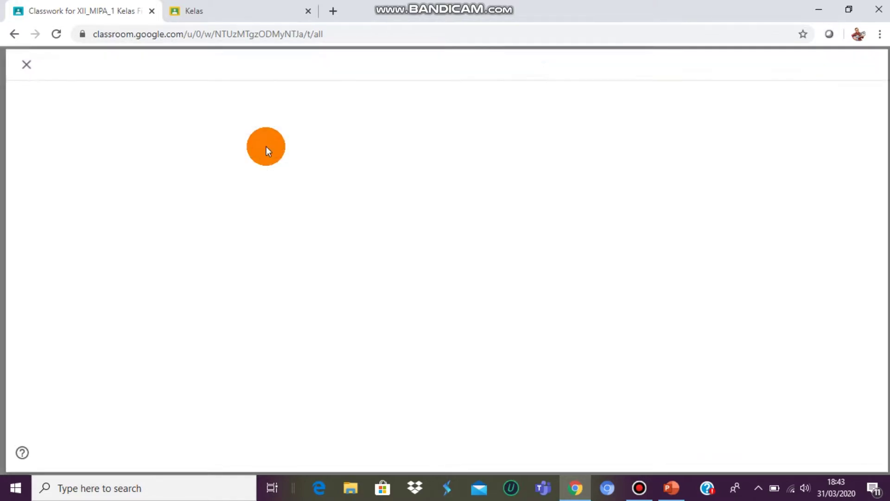
text(Tuga)
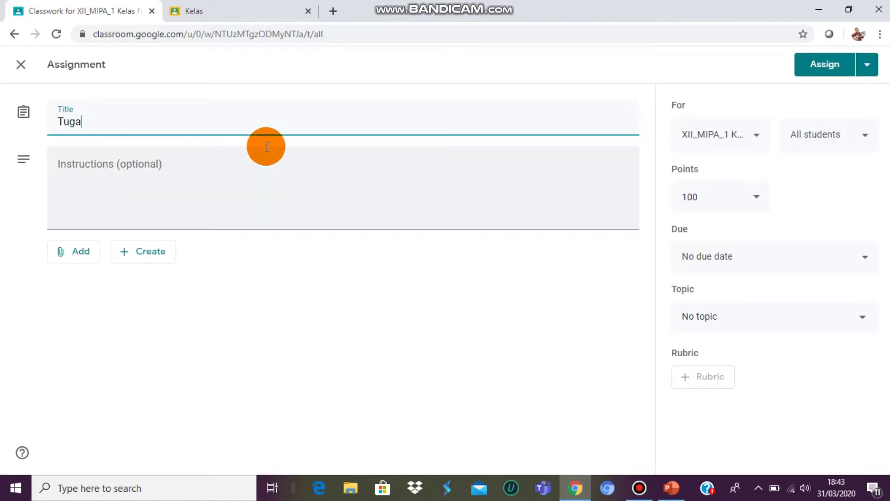
text(s Gelombang Bunyi)
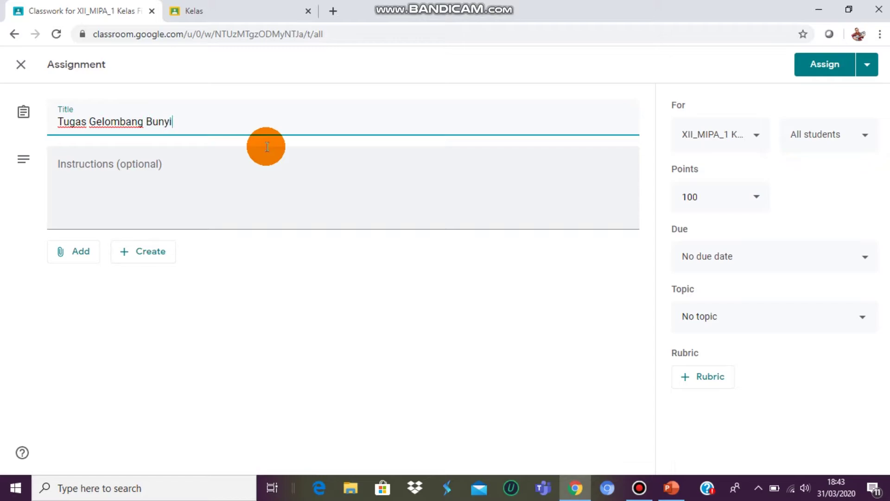
Enter the first instruction line: "1. View dan observasi konsep gelombang bunyi pada link youtube yang diberikan"
click(241, 159)
text(1. Vie)
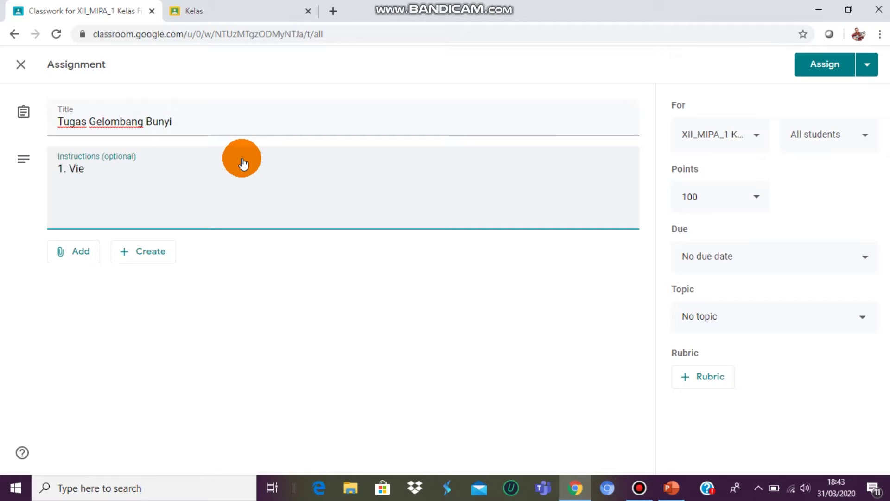
text(w dan observasi keo)
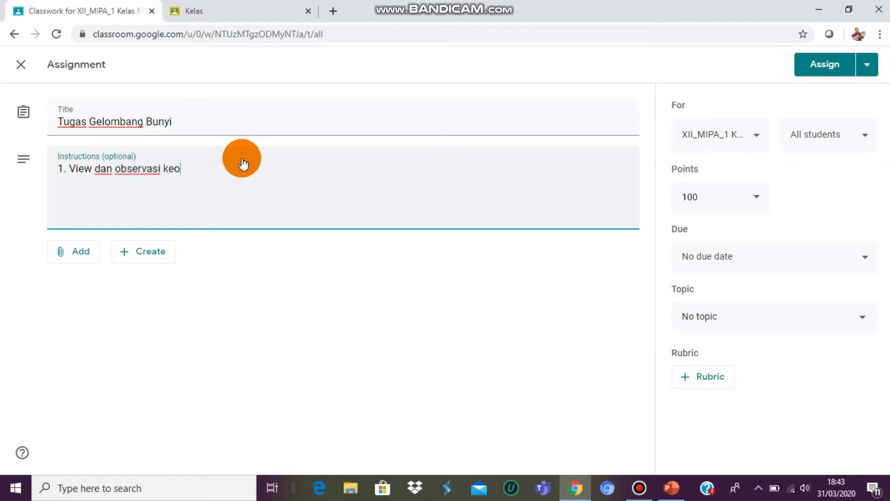
key(BackSpace)
key(BackSpace)
text(onsep gelombang bunyi pada link youtube )
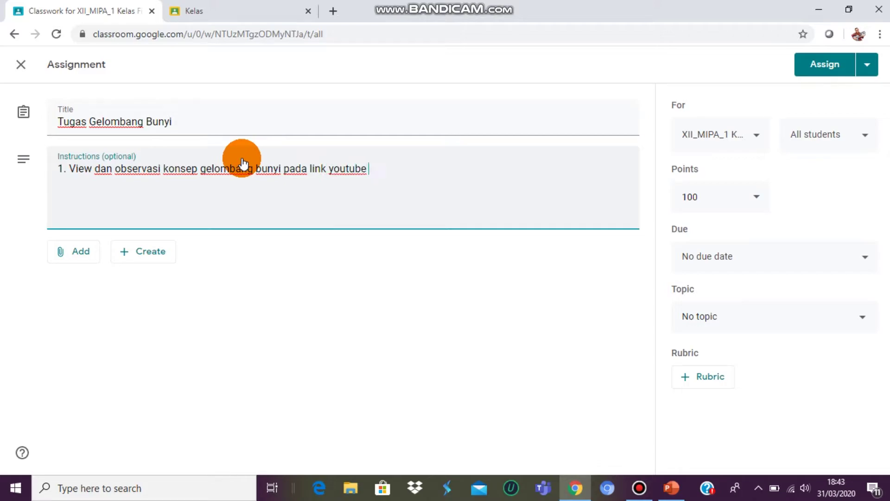
text(yang diberikan)
key(Return)
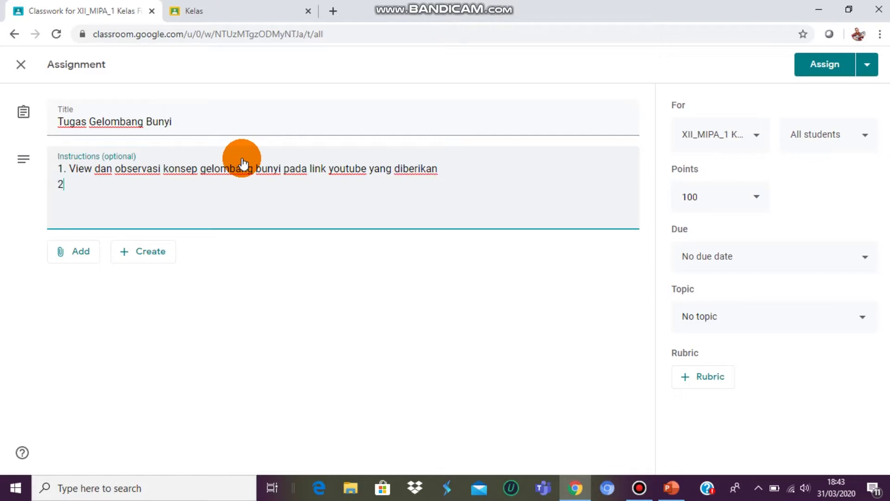
Add the second instruction line: "2. laporkan hasil pengamatanmu pada guru dengan membuat peta rangkuman materi di foto dan dikirim melalui google classroom"
text(2. laporkan hasil )
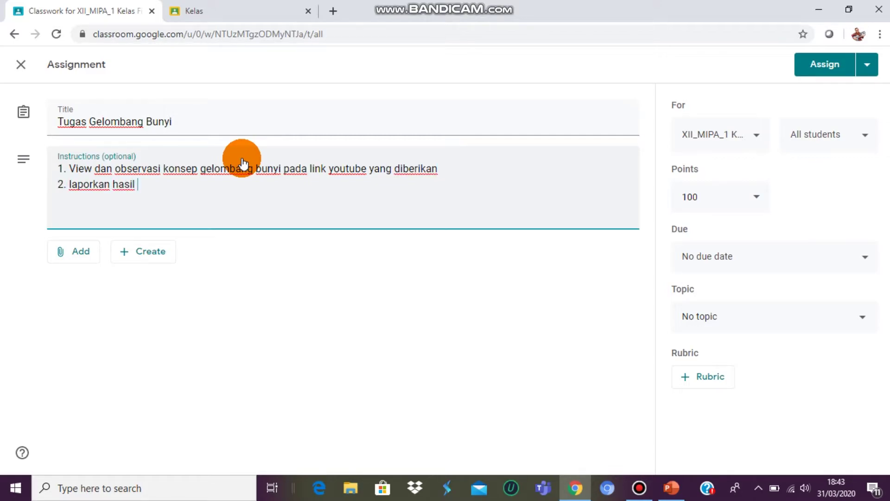
text(pengamatanmu )
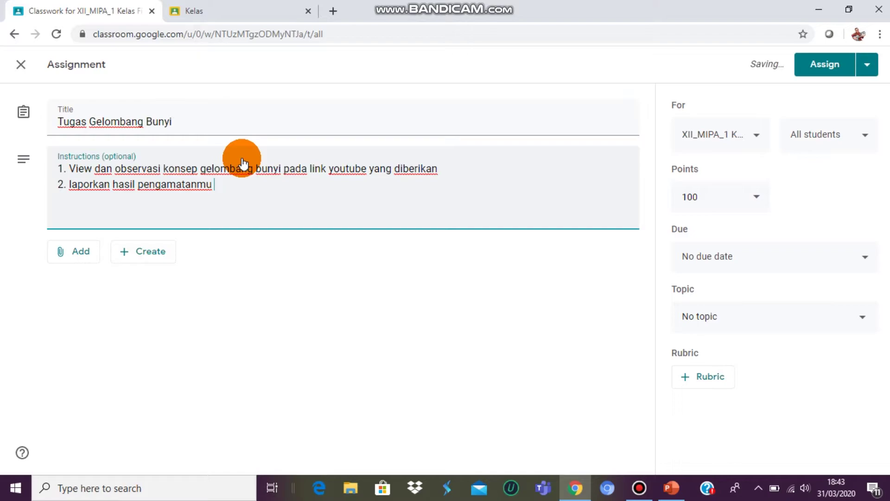
text(pada g)
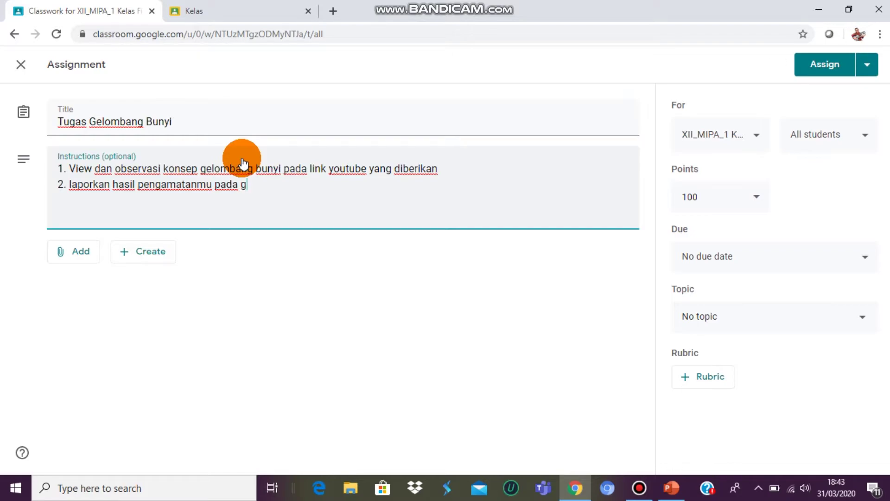
text(uru dengan membuat peta rangkuman materi di f)
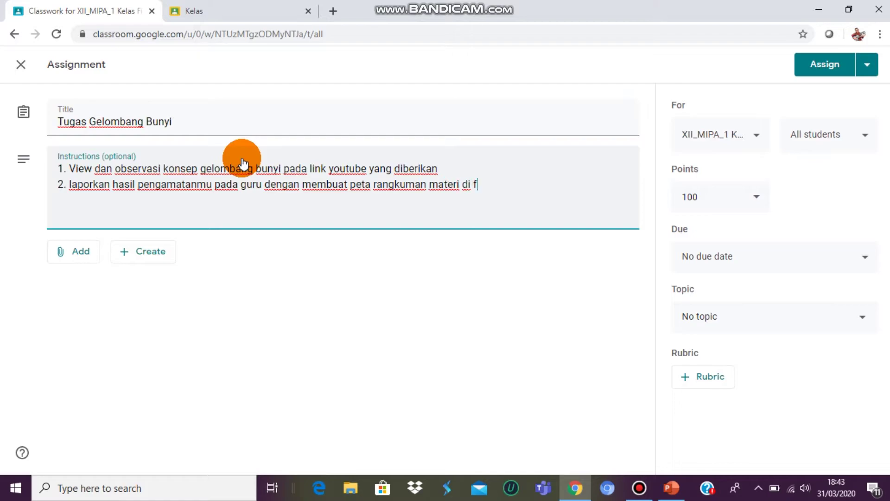
text(oto dan dikirim melalui g)
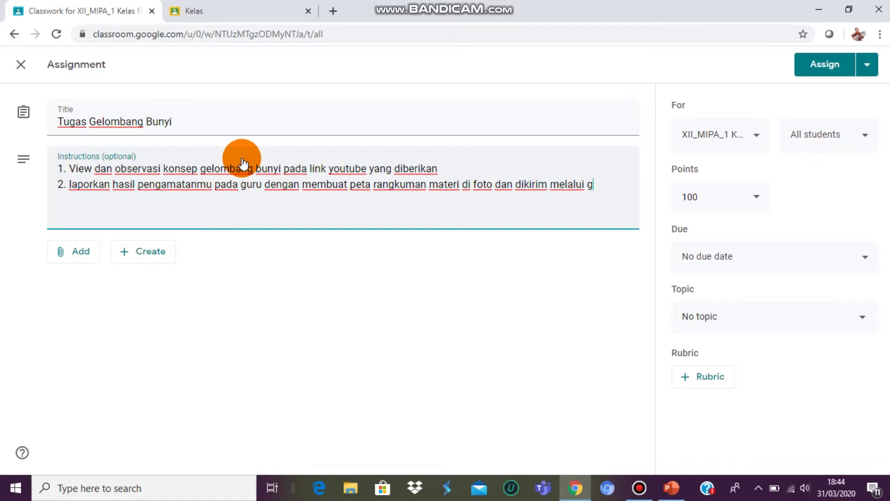
text(oogle classroom)
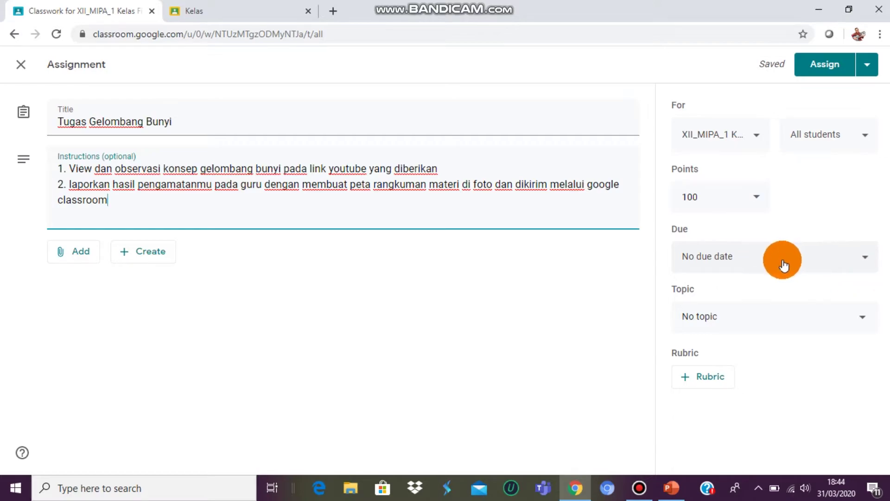
Assign Tugas Gelombang Bunyi to the class without a due date and move it to the last place under the TUGAS topic
click(863, 262)
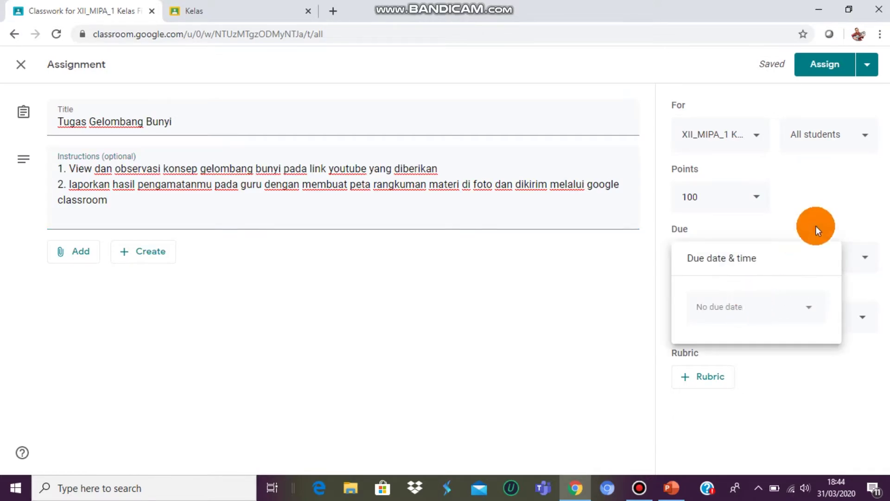
click(839, 196)
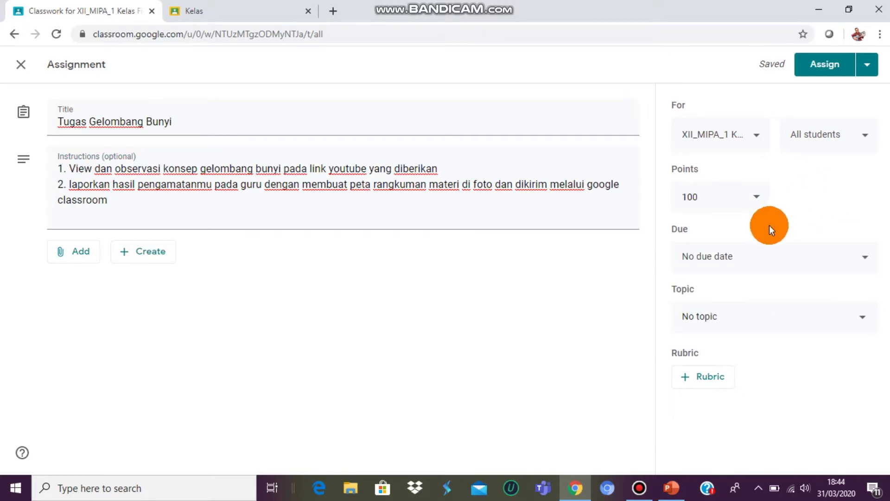
click(814, 75)
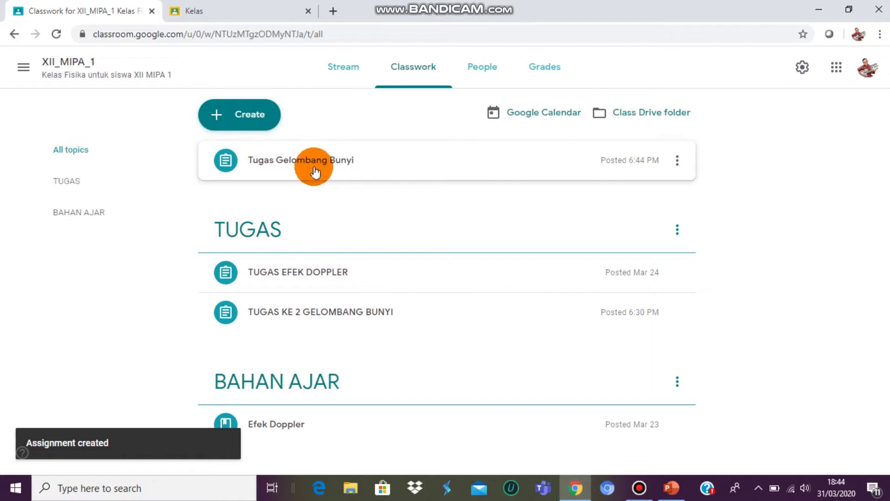
drag(325, 170, 306, 318)
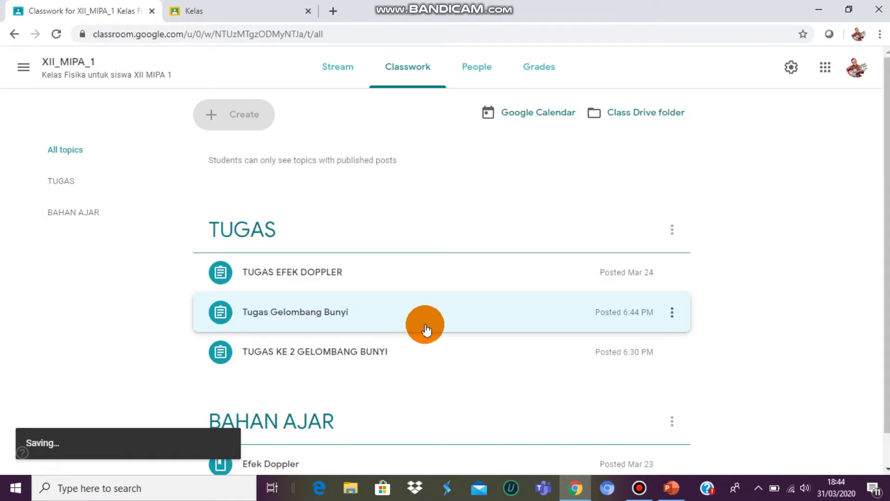
drag(346, 256, 346, 302)
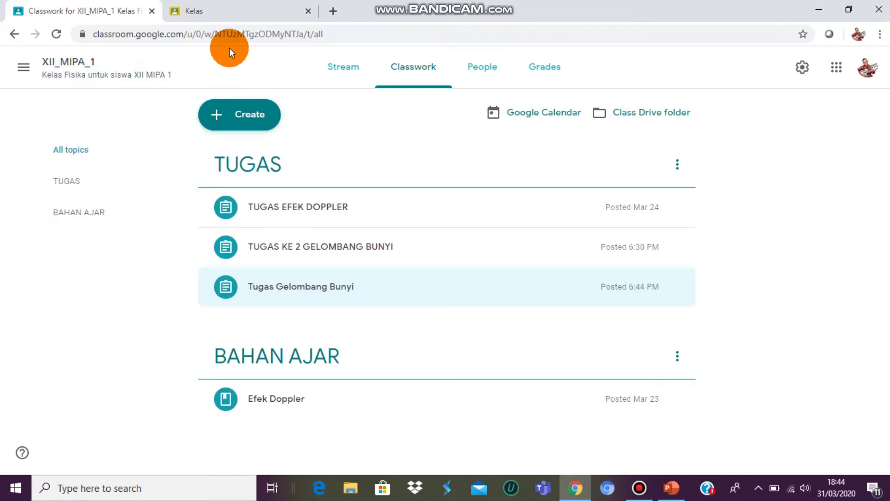
Switch to the student account and open the Tugas Gelombang Bunyi assignment from the XII_MIPA_1 class feed
click(233, 15)
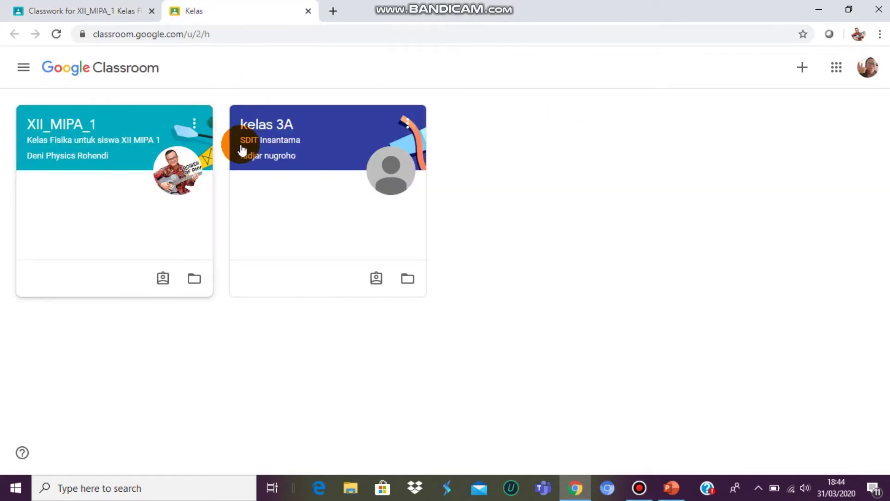
click(77, 133)
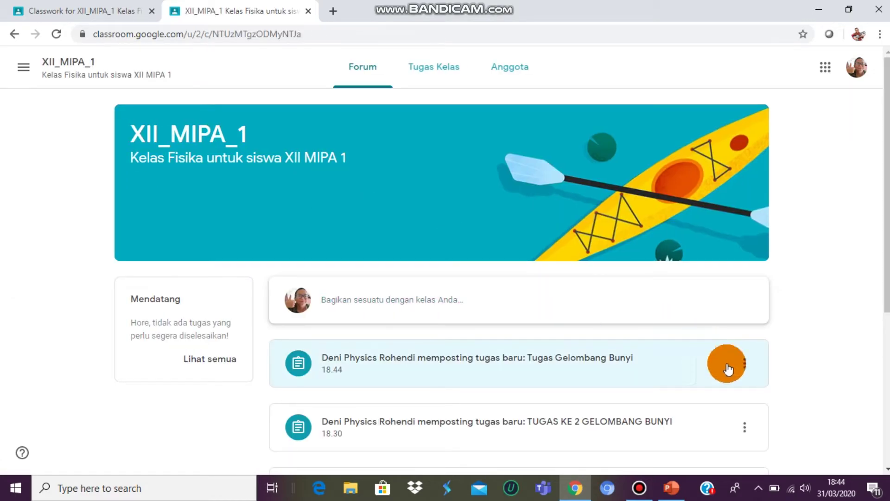
scroll(884, 473, down, 3)
click(378, 284)
drag(348, 288, 473, 284)
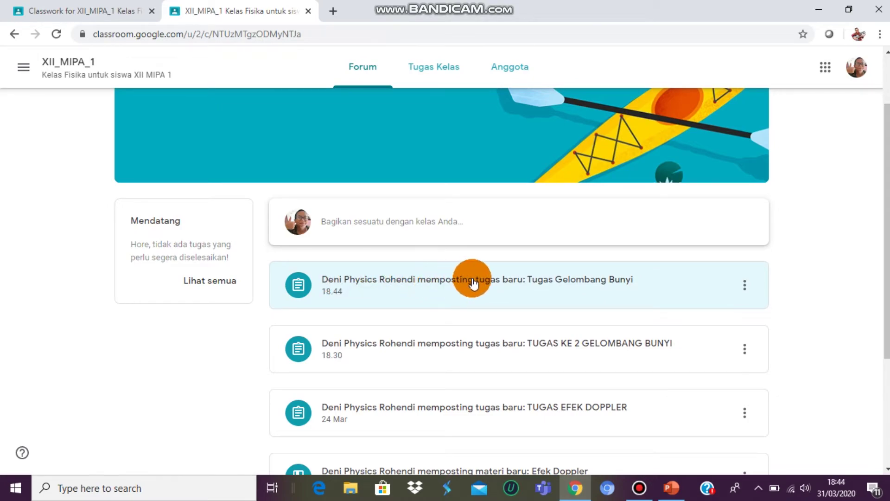
click(554, 280)
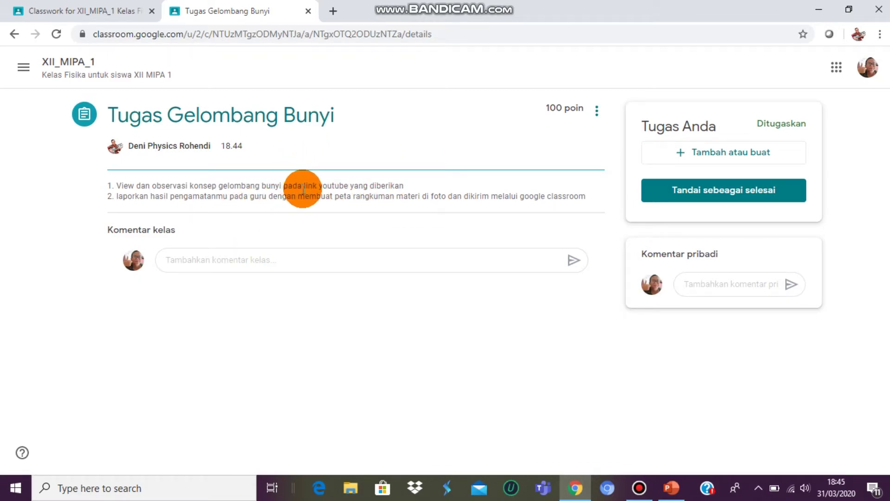
Post the class comment "baik pak terimakasih atas informasinya" on the assignment
click(289, 260)
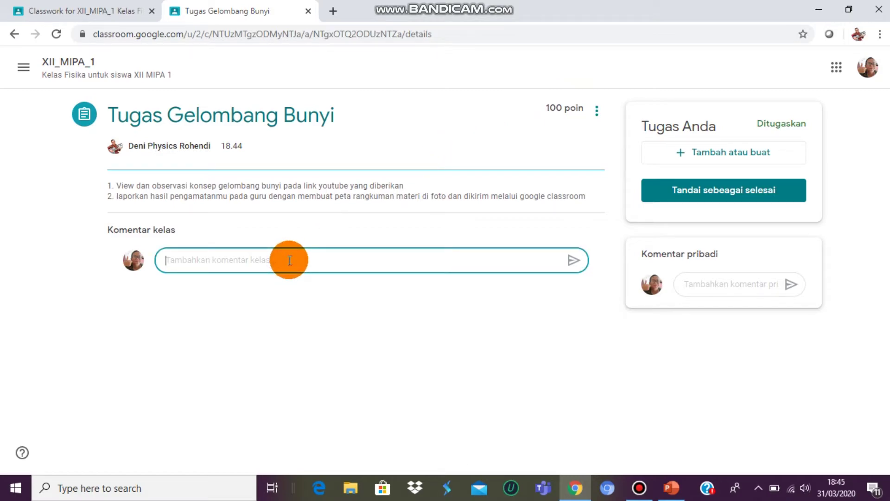
text(baik)
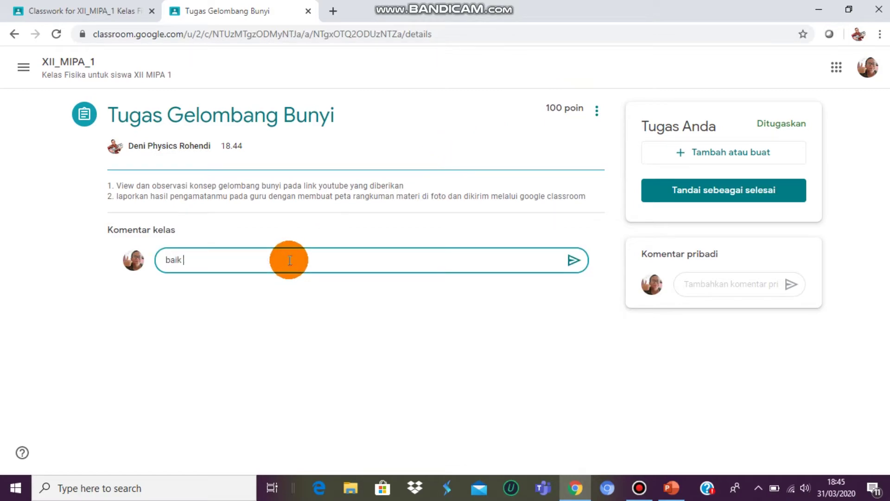
text( pak terimakasih atas informasinya)
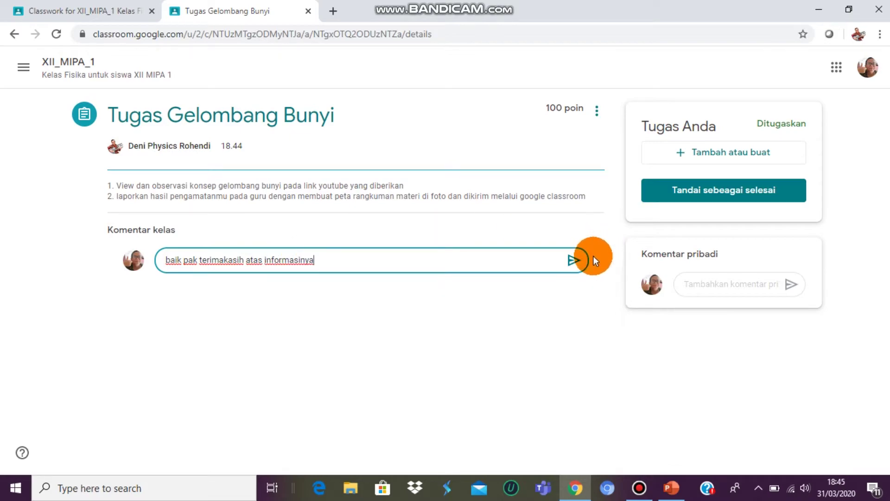
click(575, 261)
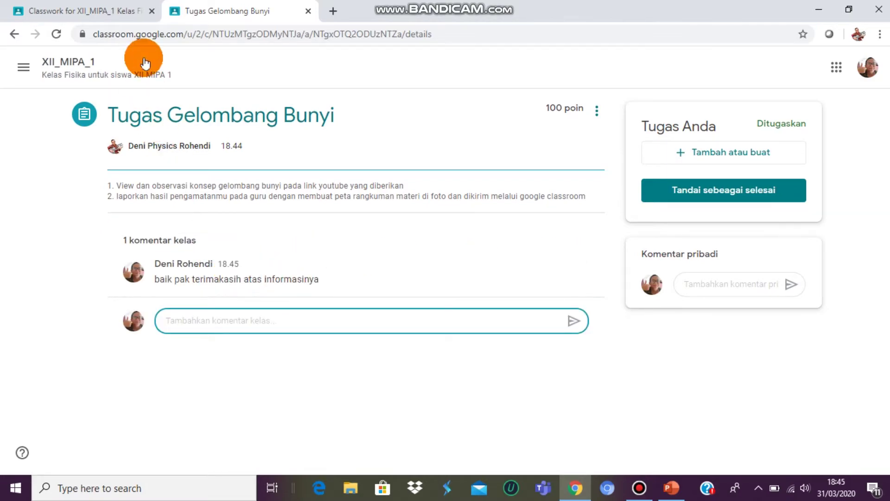
Return to the teacher account and expand the details of the Tugas Gelombang Bunyi assignment
click(116, 14)
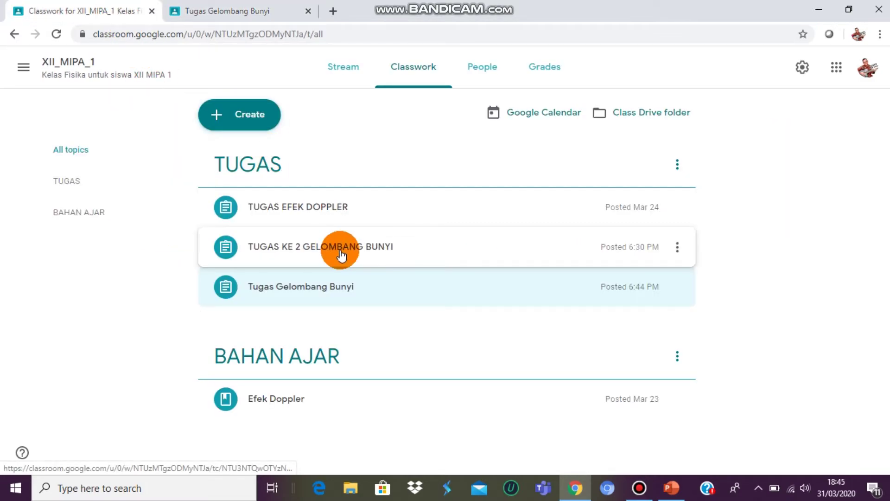
click(340, 281)
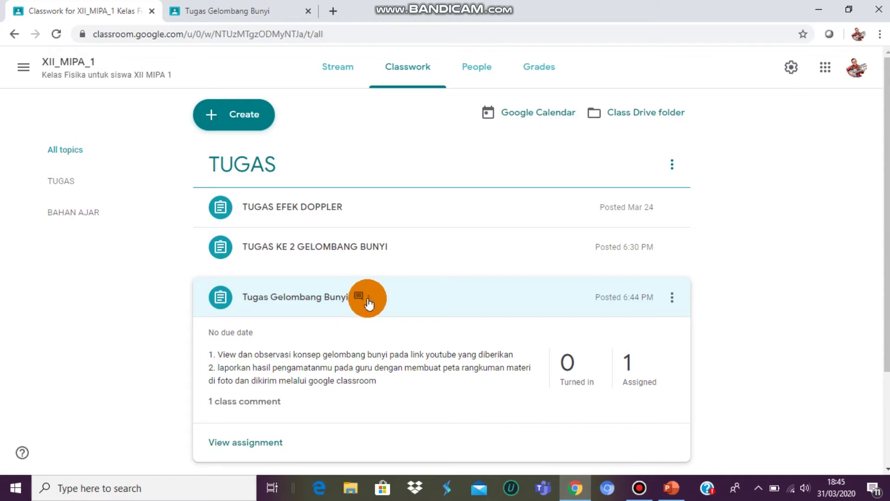
Reply "segera selesaikan tugasnya" in the class comments of the Tugas Gelombang Bunyi assignment and close the comments
click(256, 407)
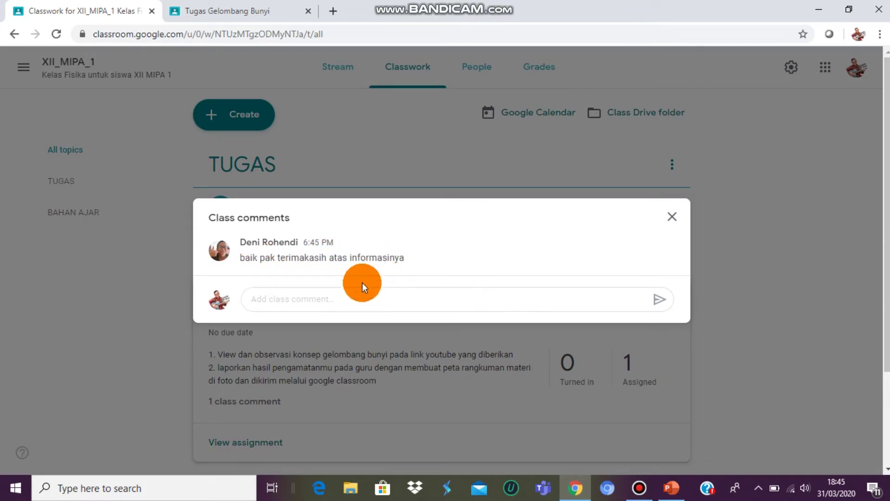
click(344, 301)
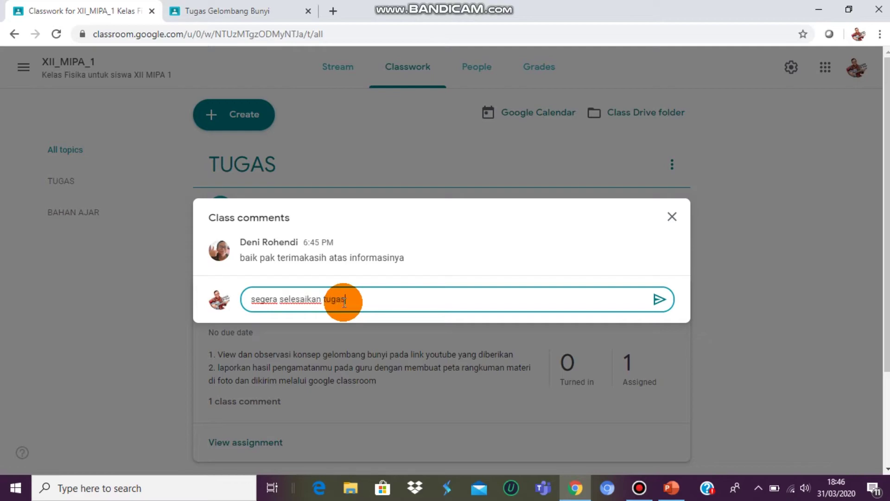
click(661, 304)
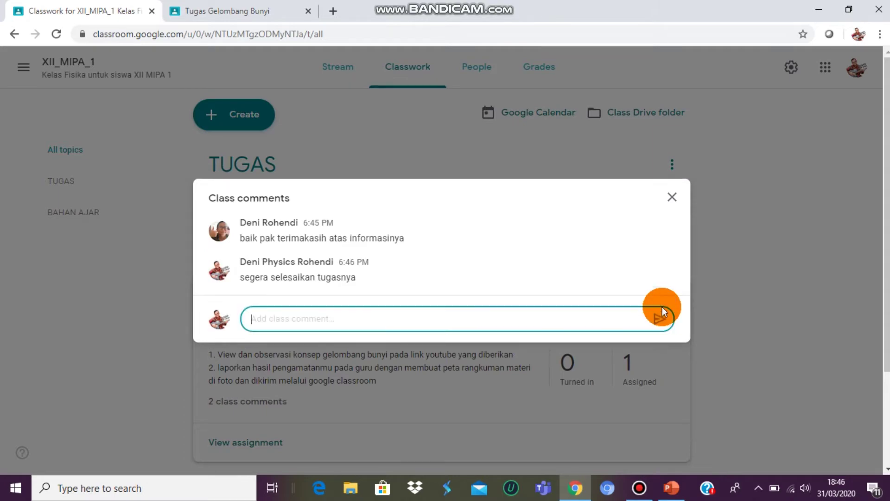
click(672, 197)
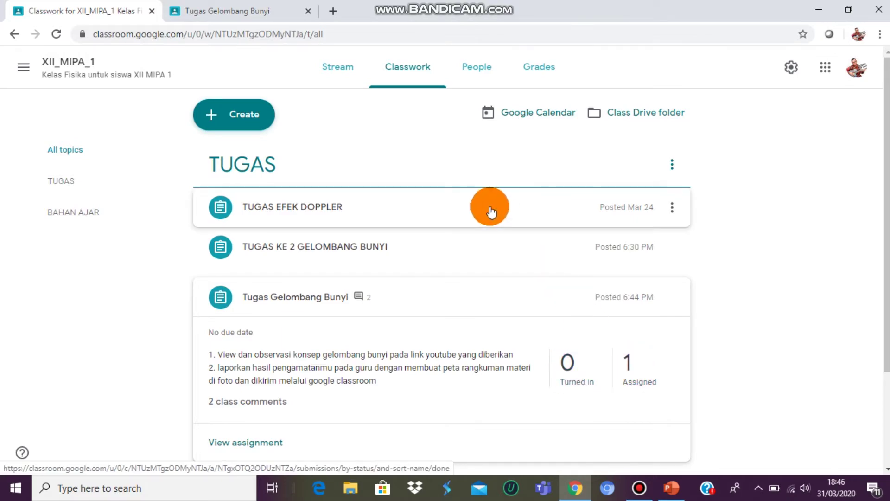
Switch to the student account and upload IMG_20191123_151054.jpg from the computer as the work for Tugas Gelombang Bunyi
click(249, 14)
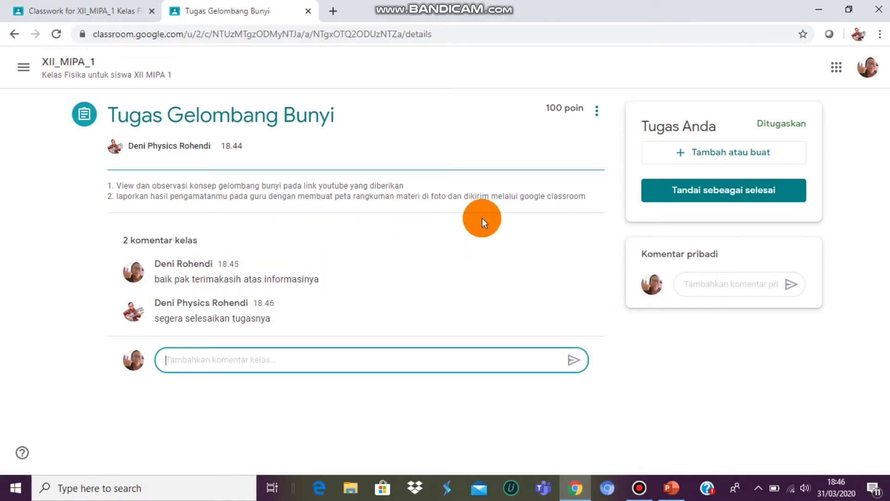
click(716, 161)
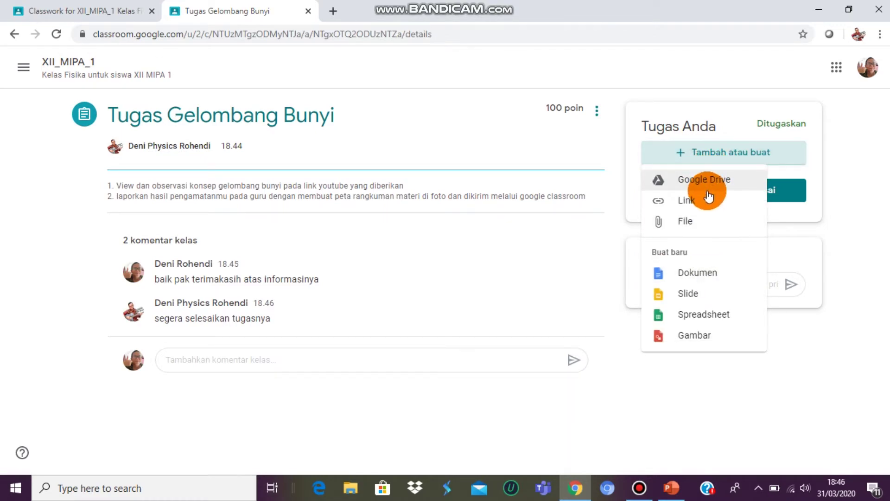
click(712, 221)
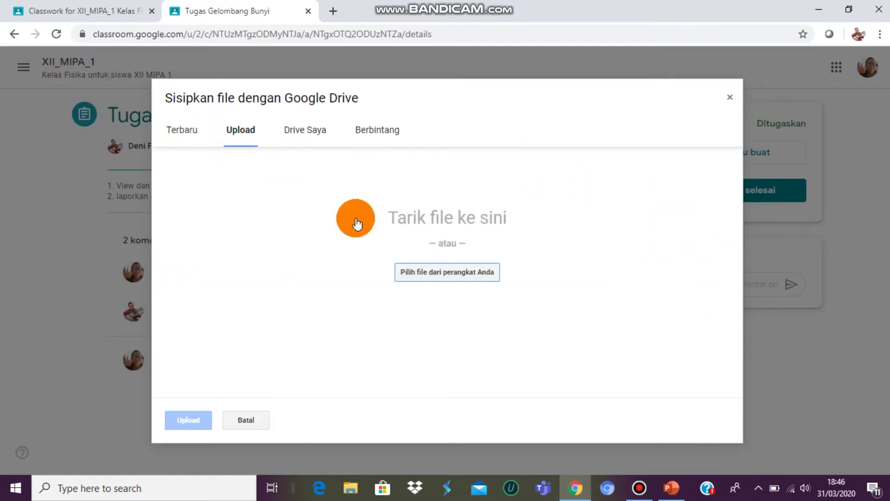
click(422, 272)
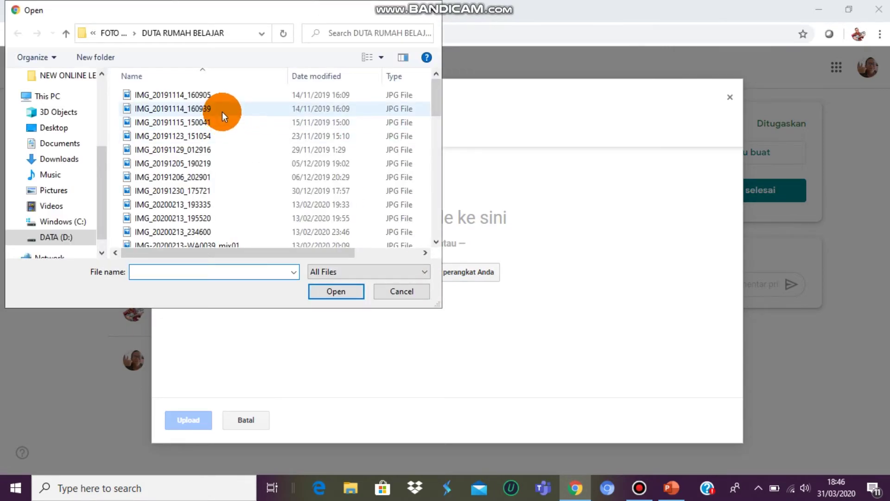
click(223, 111)
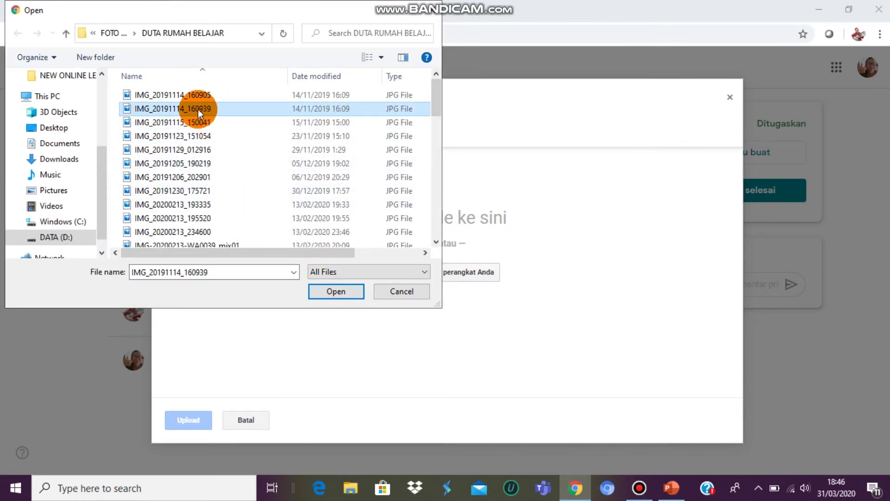
click(210, 138)
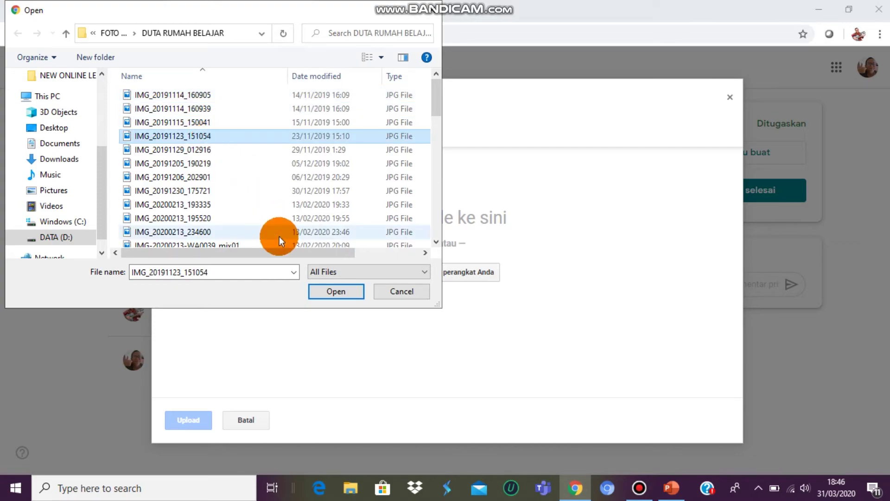
click(320, 290)
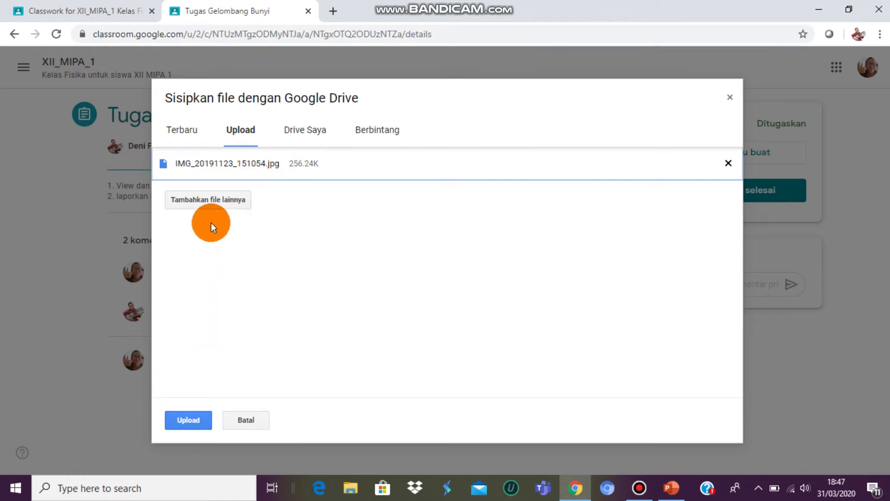
click(187, 418)
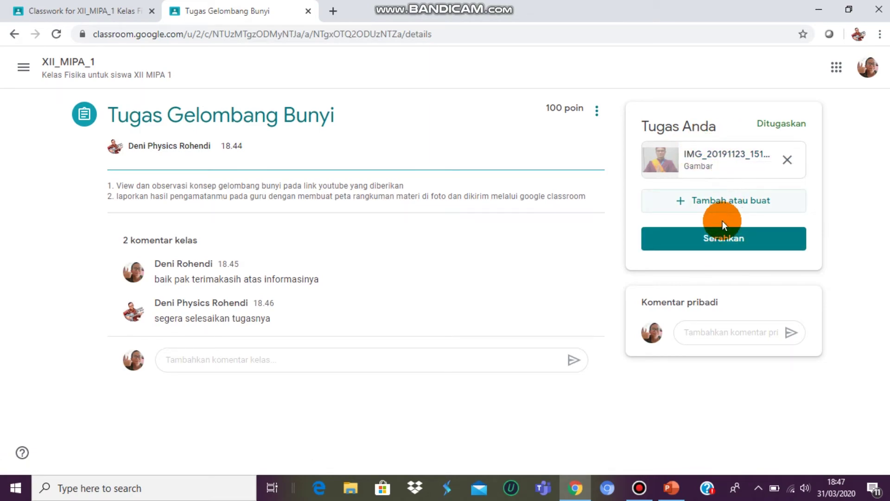
Post the private comment "pak ini tugas saya mohon diperiksa" to the teacher
click(715, 332)
text(pak ini tugas saya )
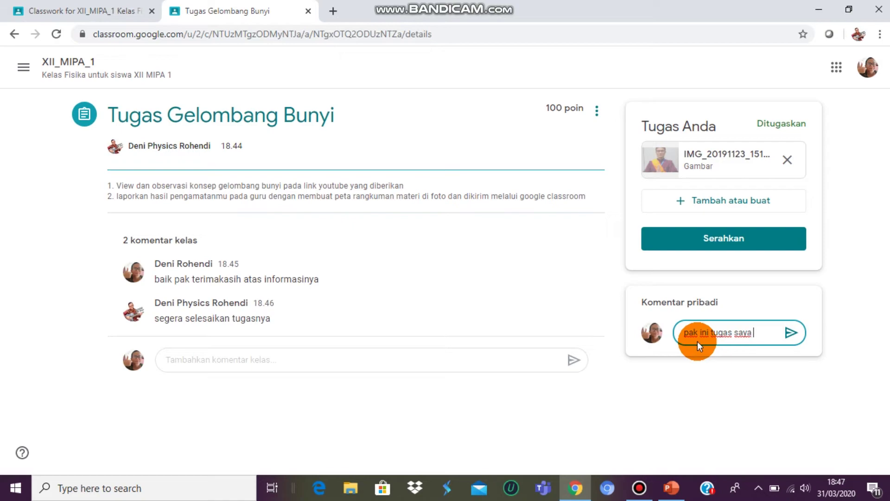
text(mohon diperiksa)
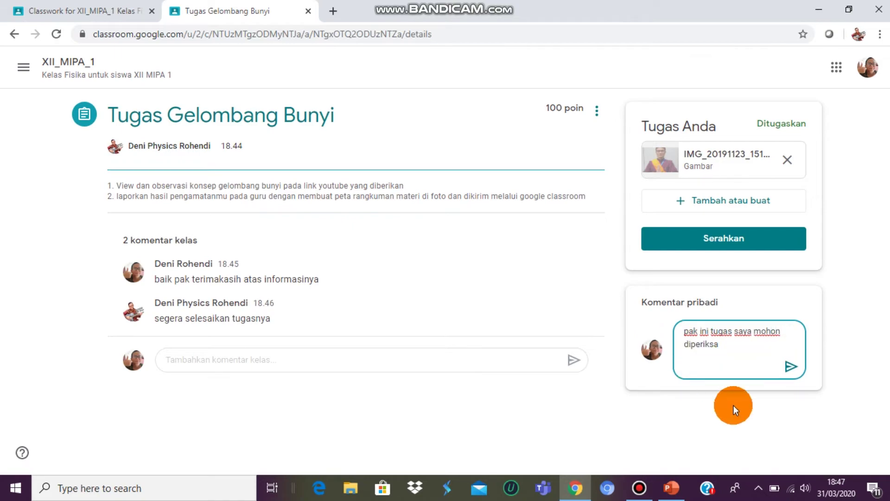
click(791, 366)
Turn in the student's work with the attached image and confirm the submission
click(744, 238)
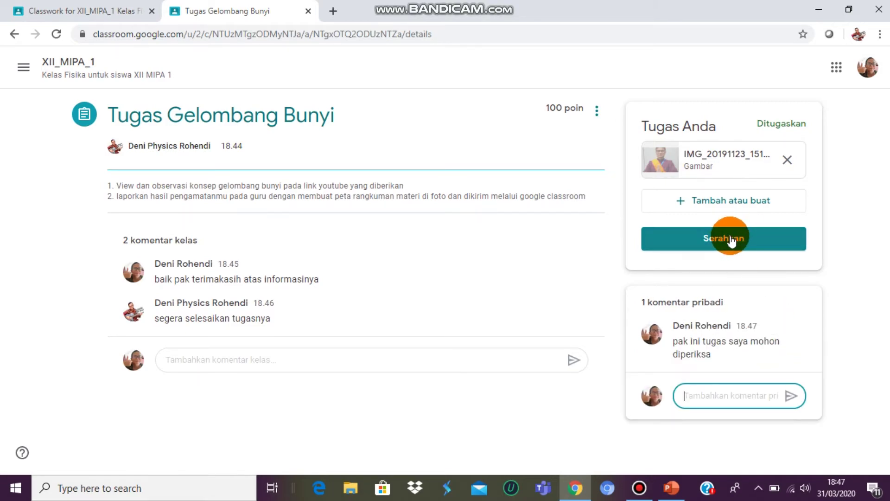
click(734, 242)
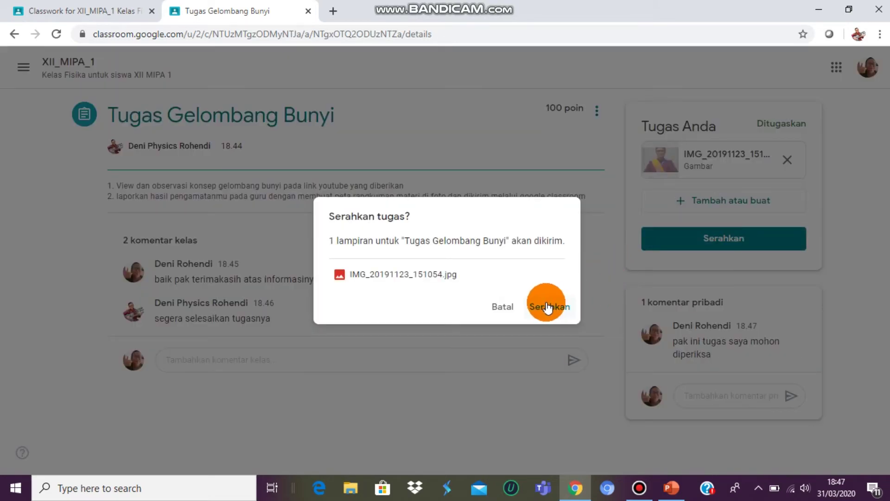
click(543, 315)
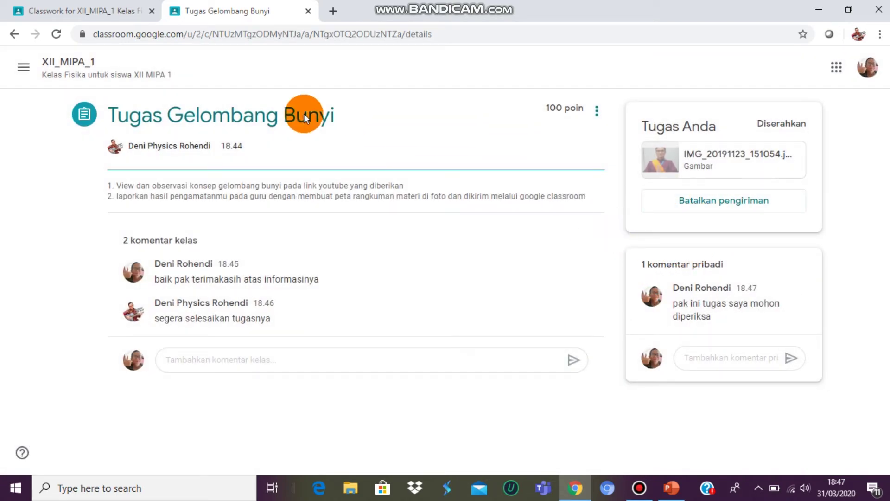
Return to the teacher account and open the student work page of the Tugas Gelombang Bunyi assignment
click(126, 10)
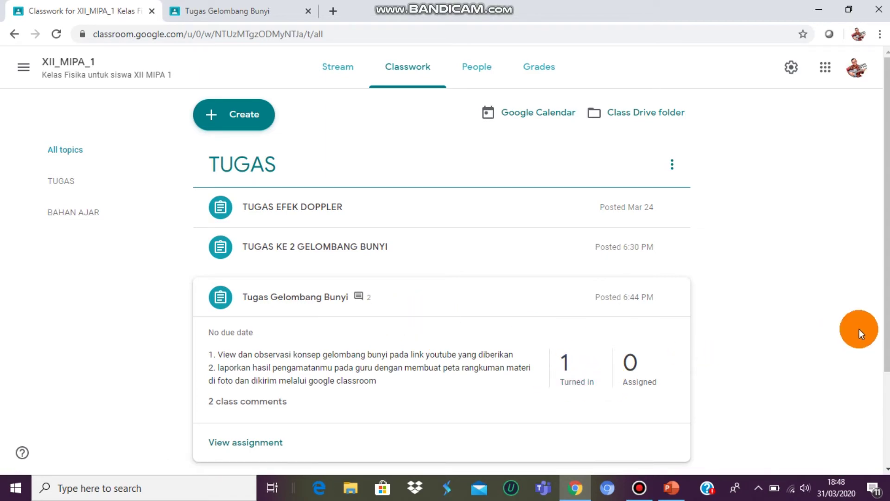
scroll(887, 341, down, 1)
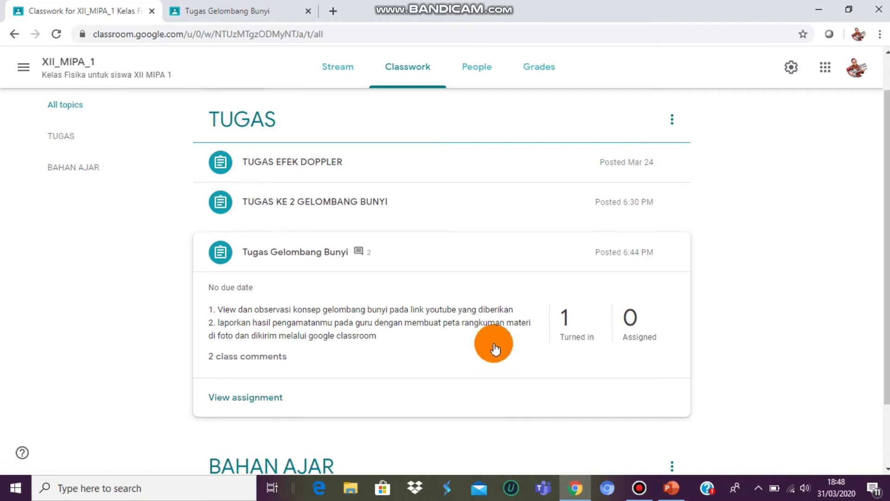
click(329, 260)
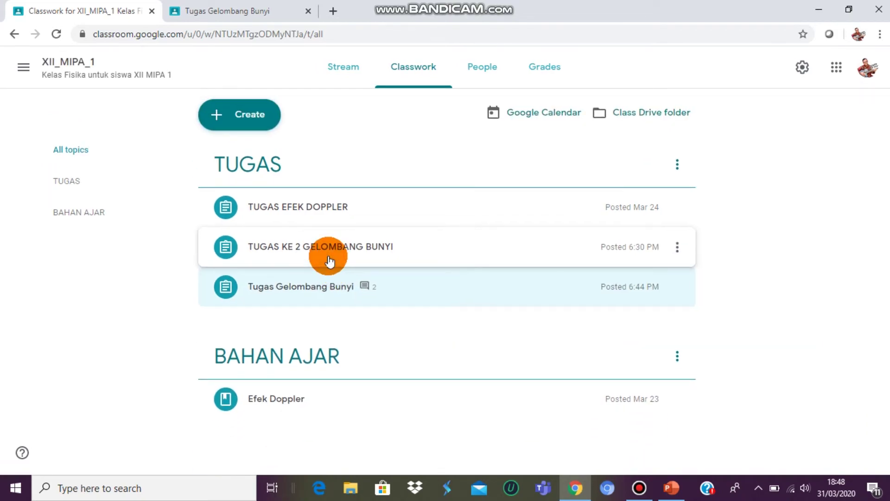
click(329, 286)
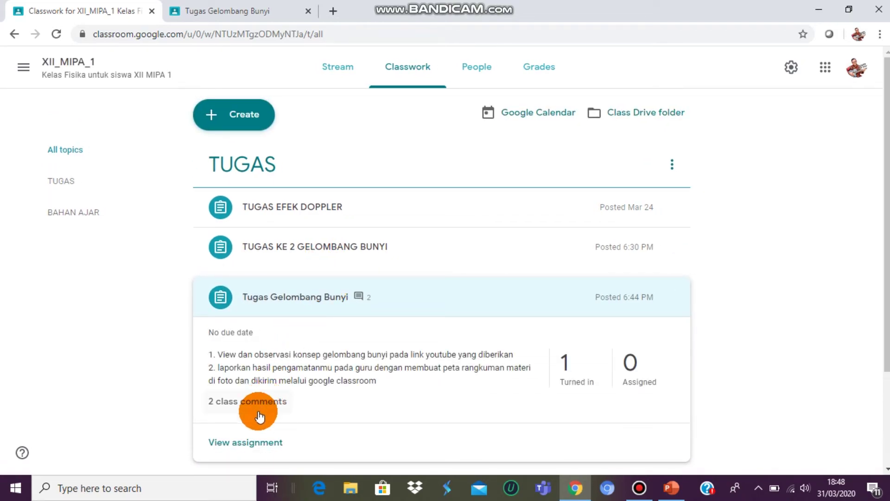
click(258, 443)
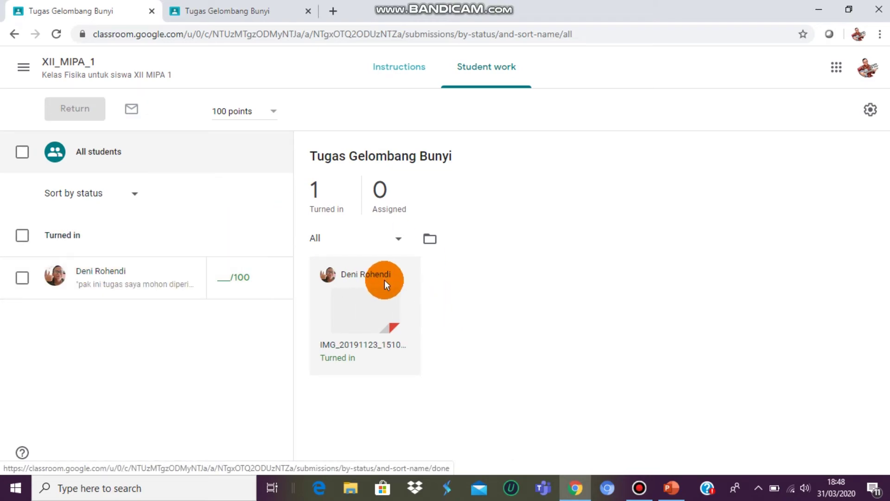
Open the turned-in student's submission and reply with the private comment "ok"
click(97, 288)
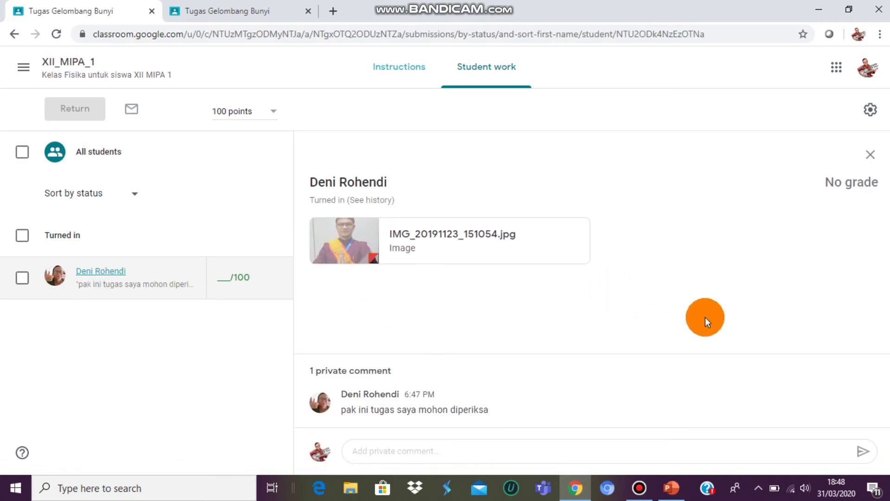
click(444, 454)
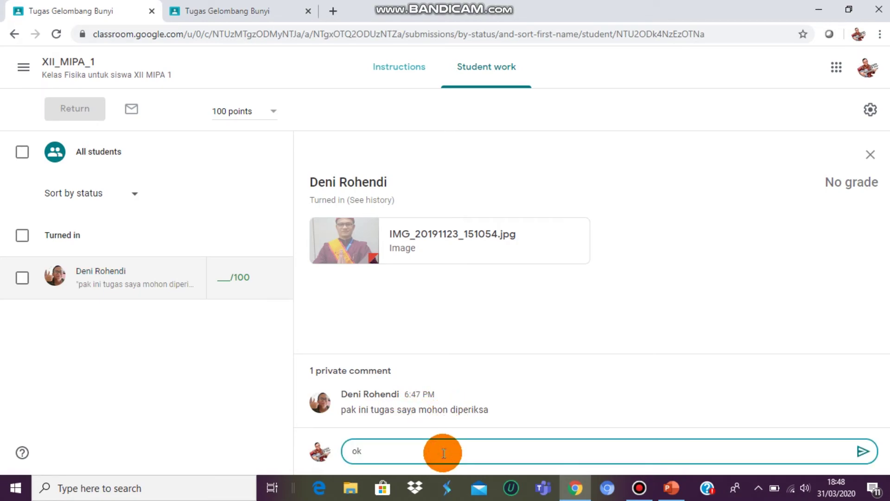
click(864, 452)
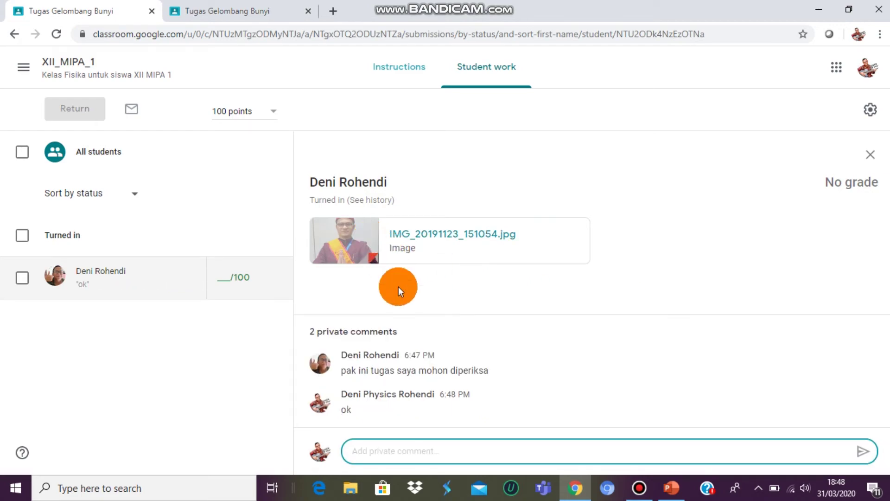
Open the submitted image IMG_20191123_151054.jpg in the grading view and set the student's grade to 100
click(354, 246)
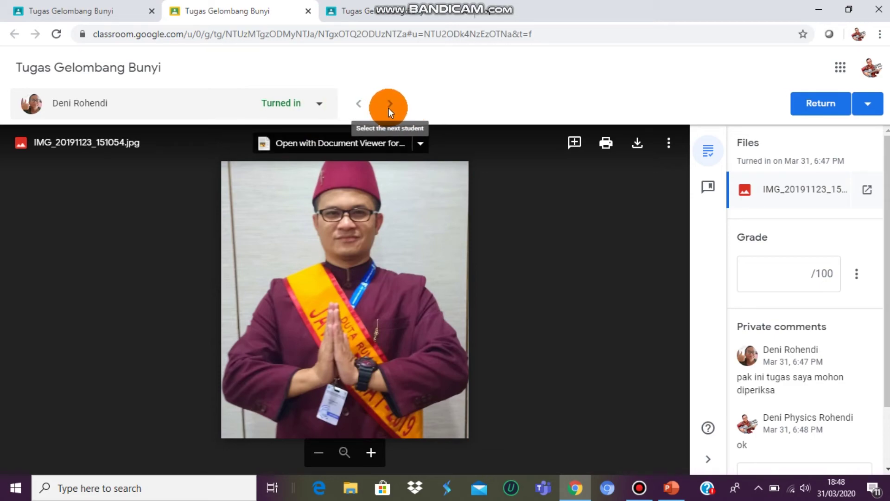
click(793, 276)
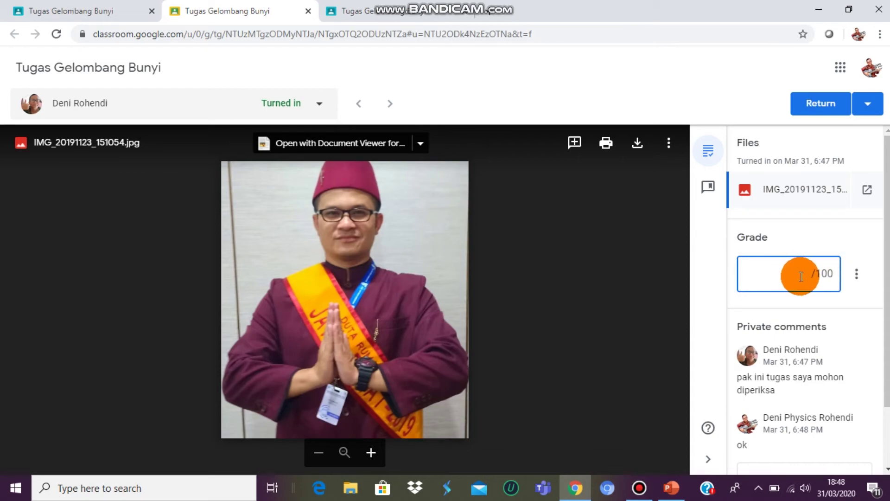
text(1)
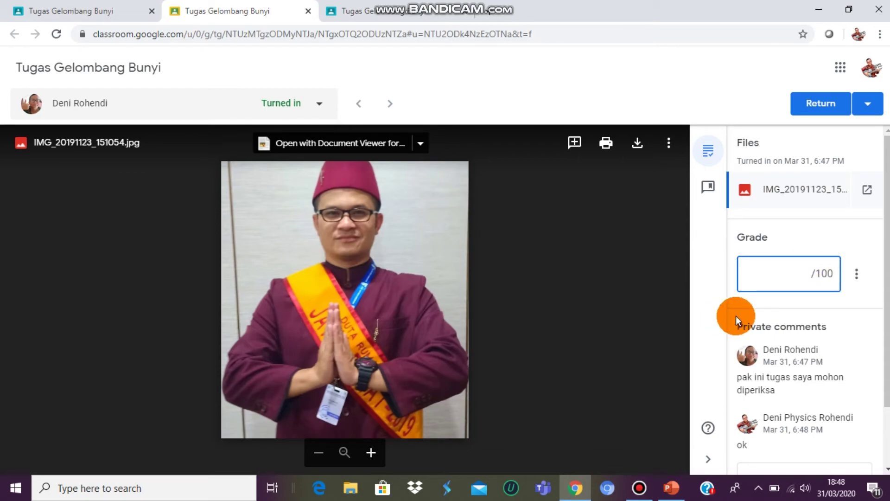
text(00)
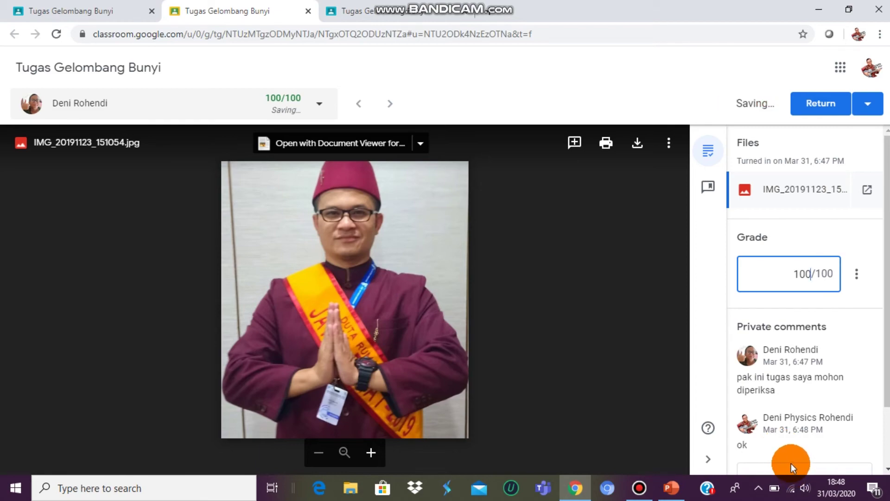
Post the private comment "tugas anda sudah sesuai dengan yang diharapkan terimakasih" on the student's submission and close the grading view
click(887, 468)
scroll(887, 468, down, 1)
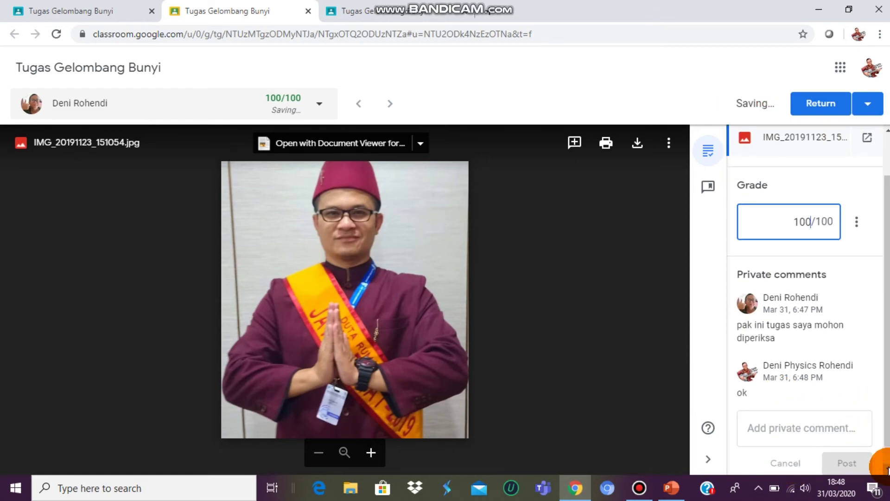
click(844, 433)
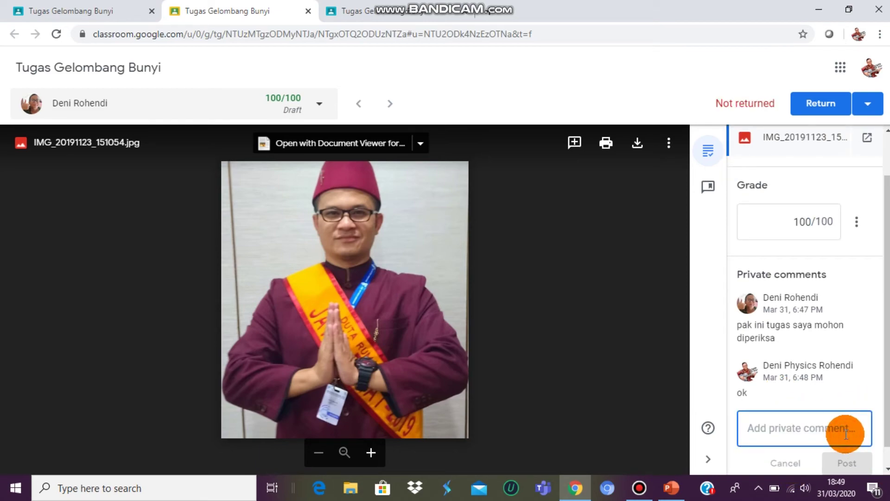
text(tugas anda)
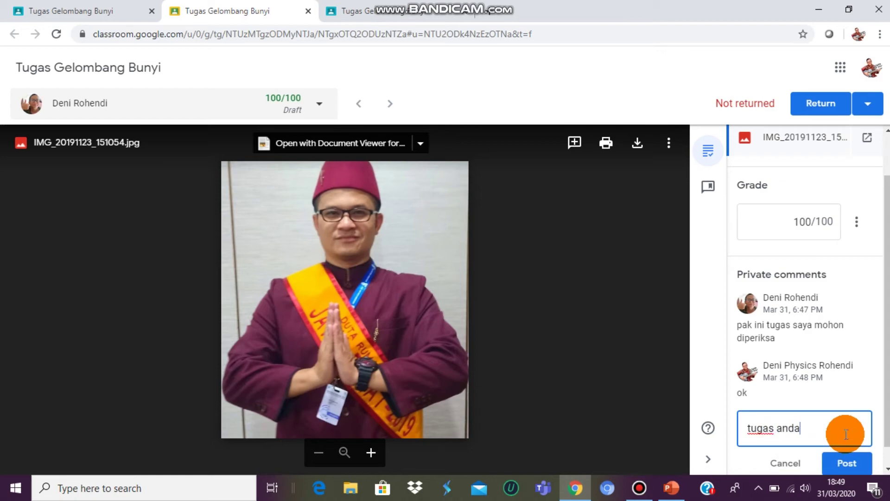
text( sudah sesuai d)
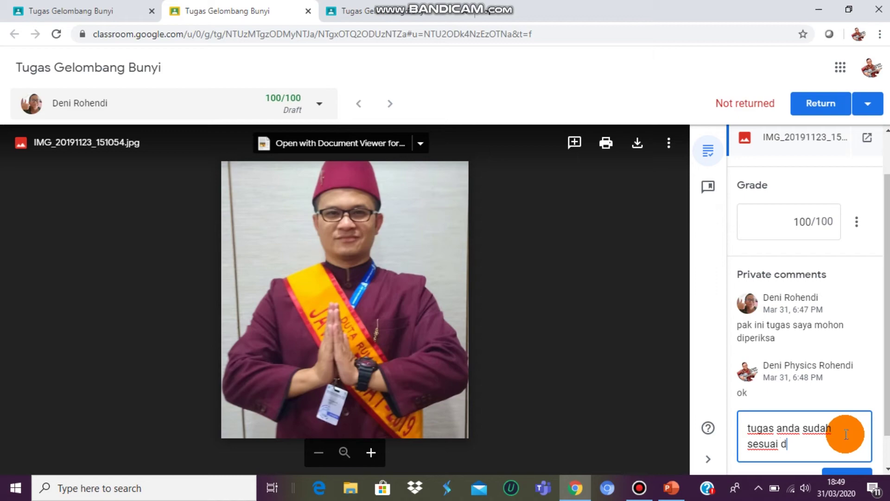
text(engan yang diharapkan terimakasih)
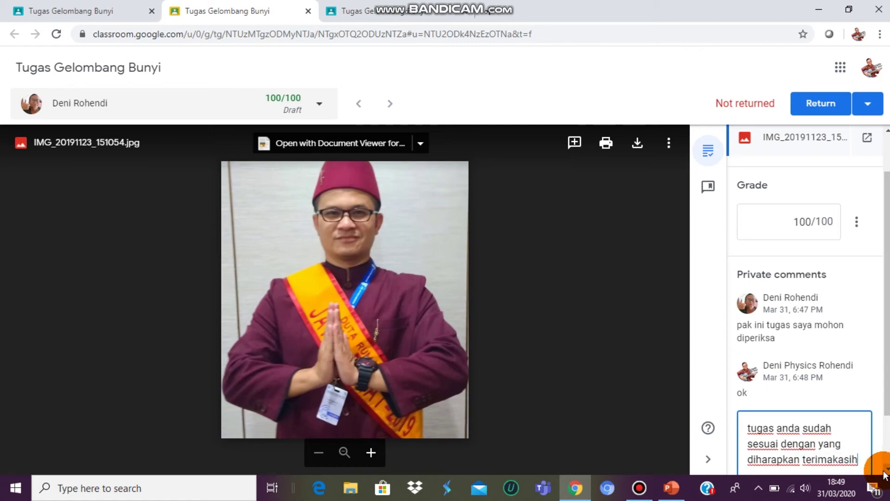
scroll(884, 471, down, 2)
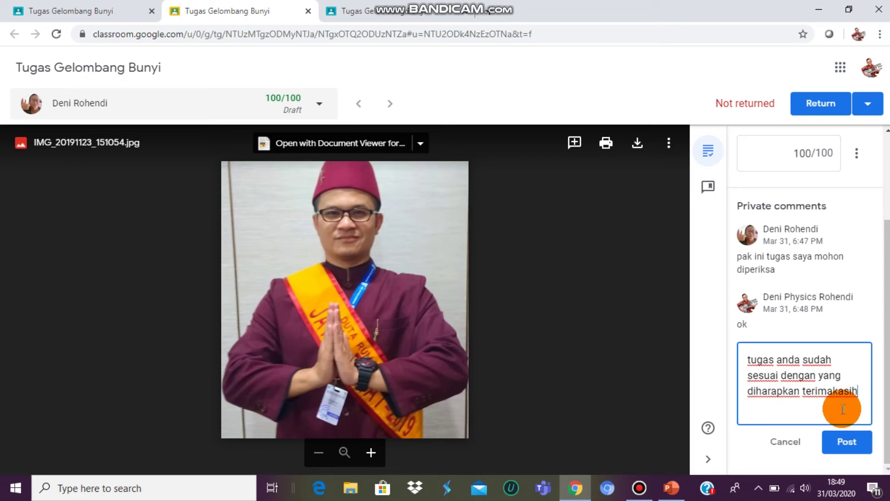
click(797, 156)
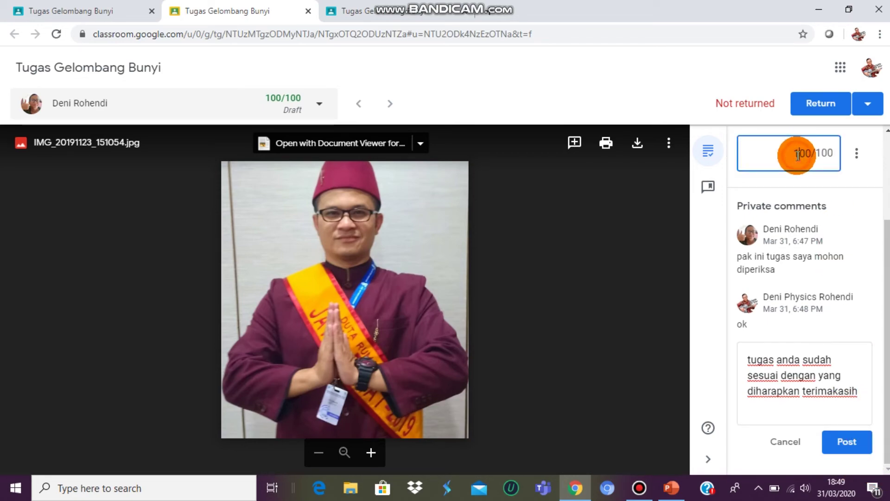
click(783, 377)
click(838, 447)
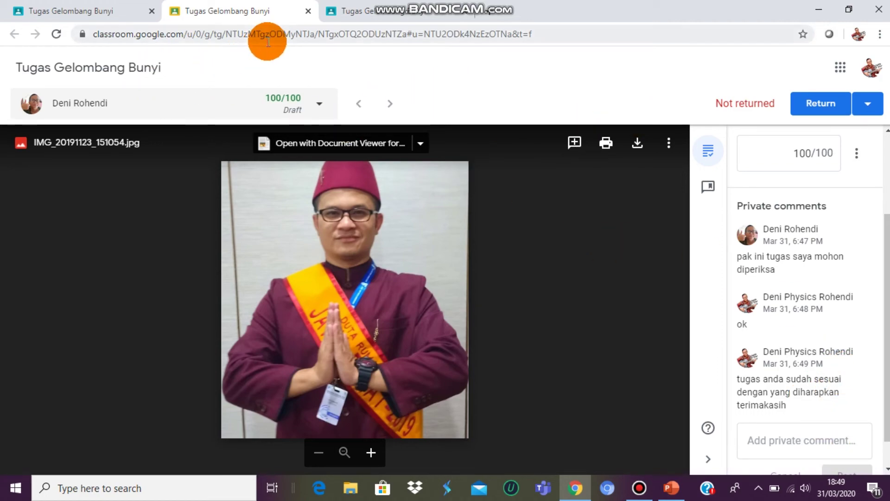
click(308, 11)
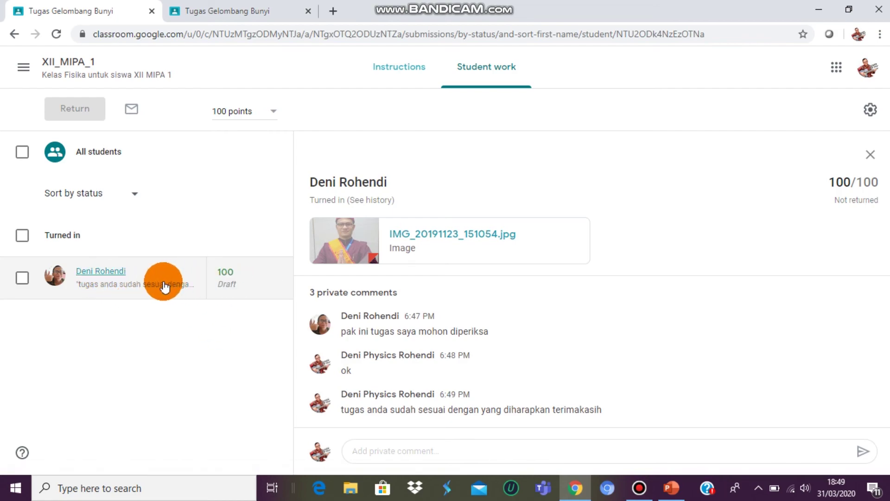
Return the student's graded submission with the private comment "perbaiki jawaban soal no 5"
click(278, 284)
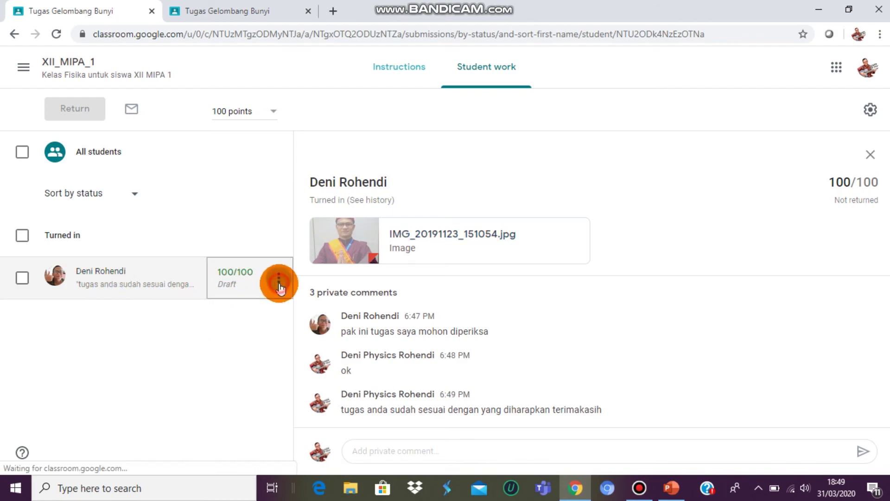
click(218, 360)
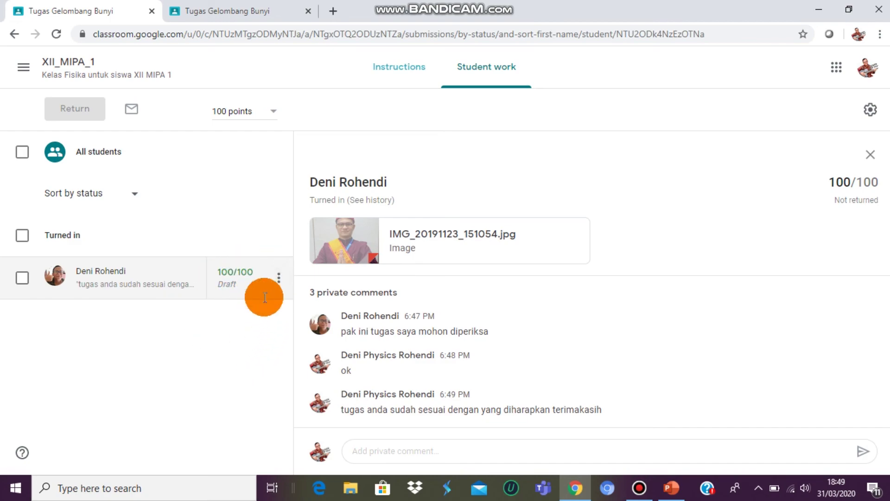
click(280, 278)
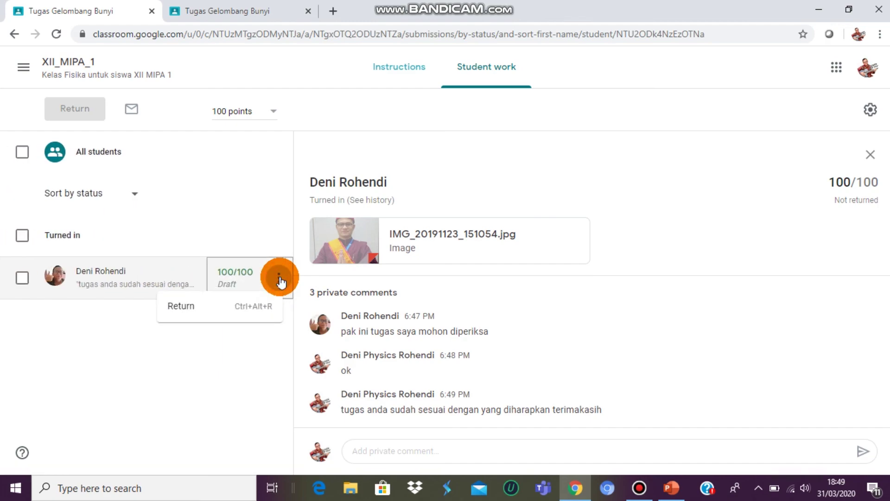
click(192, 307)
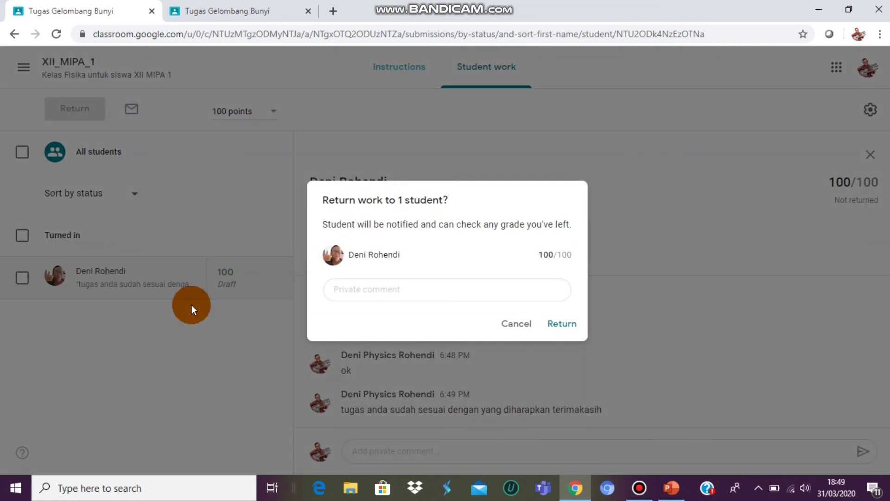
click(419, 291)
text(perbaiki soal no 5)
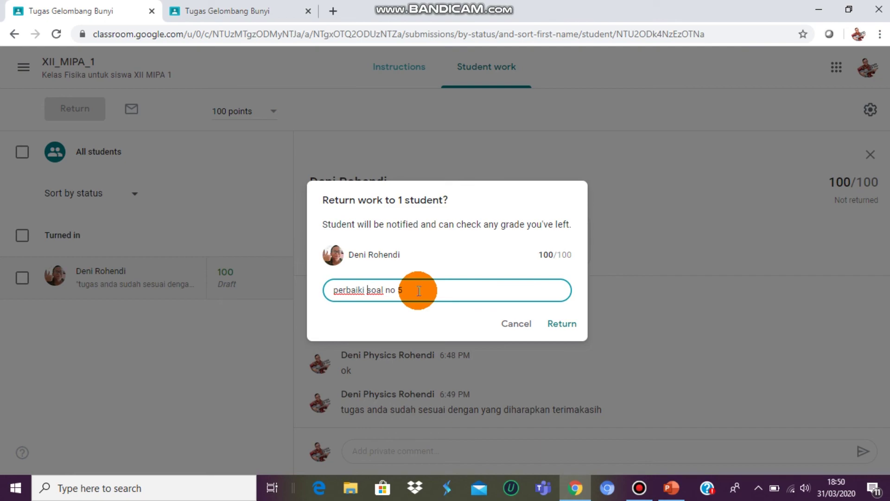
text(jawaban)
click(560, 325)
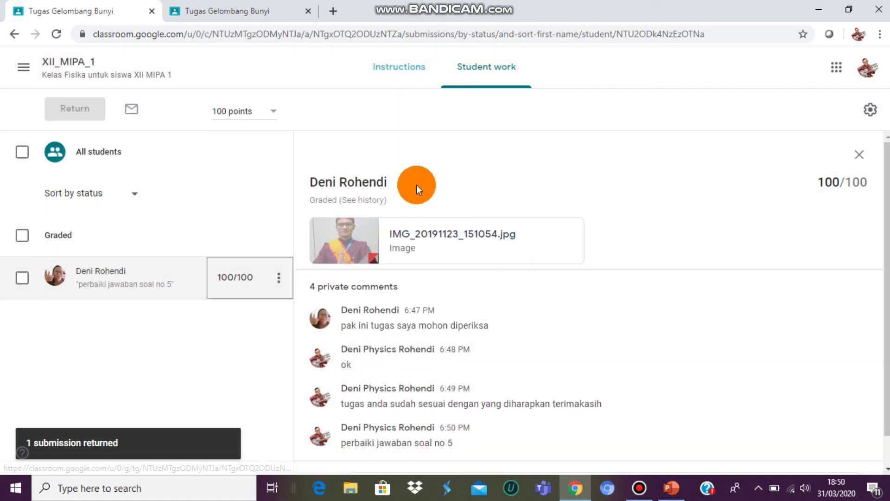
Switch to the student account and open the full Tugas Gelombang Bunyi assignment from the XII_MIPA_1 classwork list to check the returned work
click(250, 11)
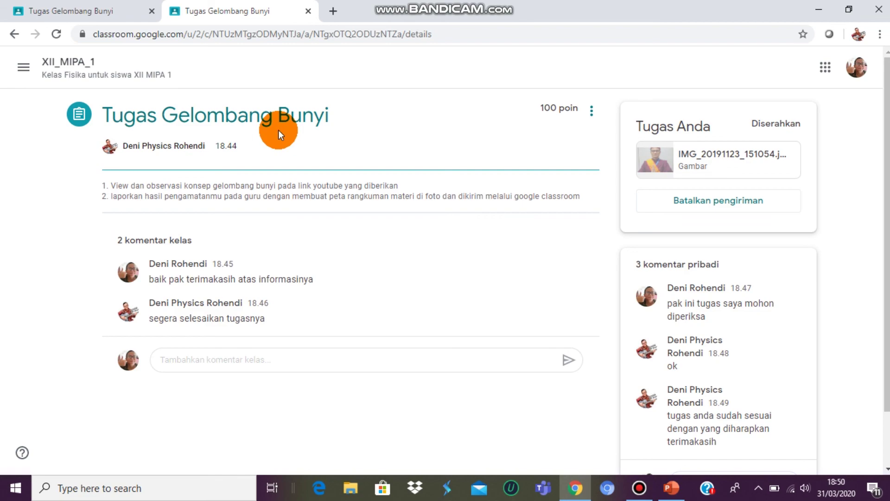
click(55, 63)
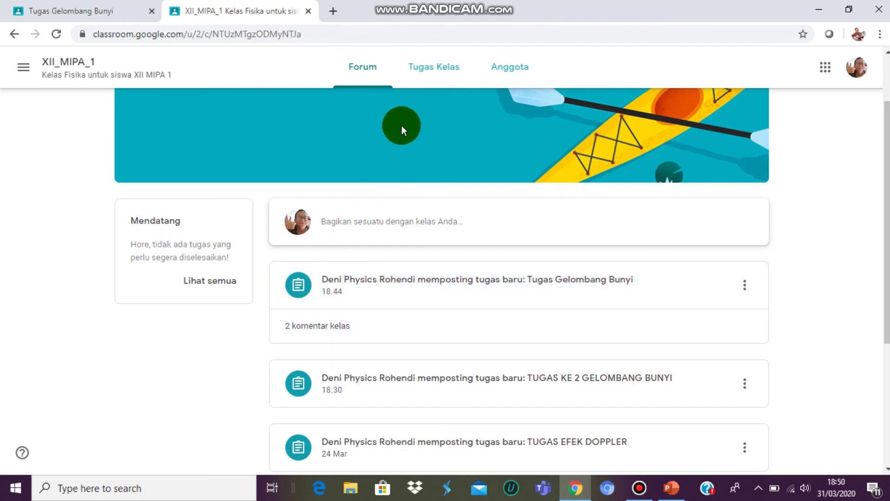
click(433, 69)
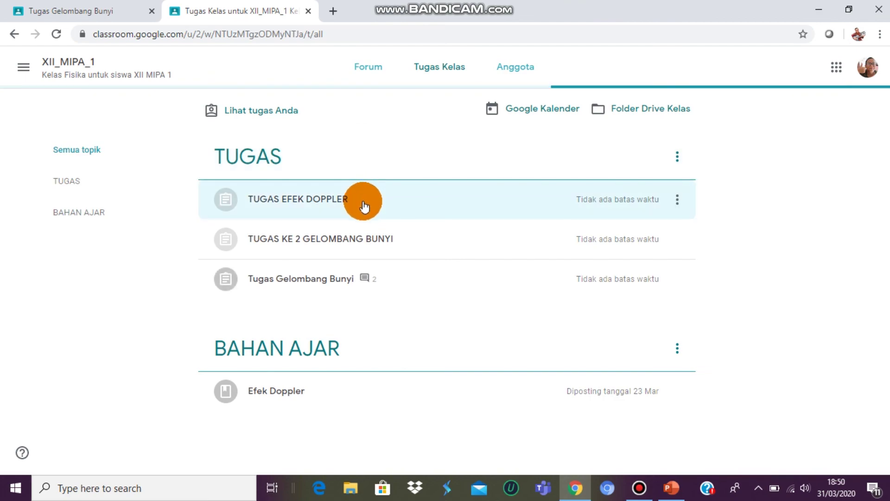
click(332, 280)
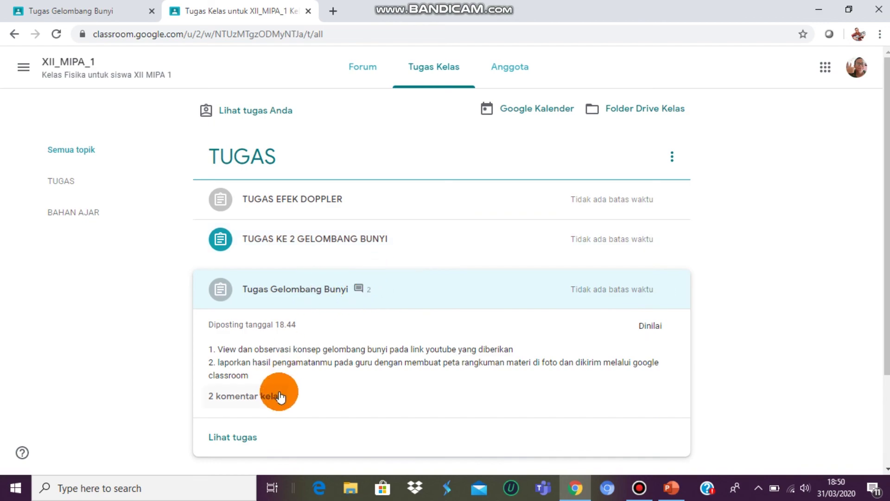
click(237, 442)
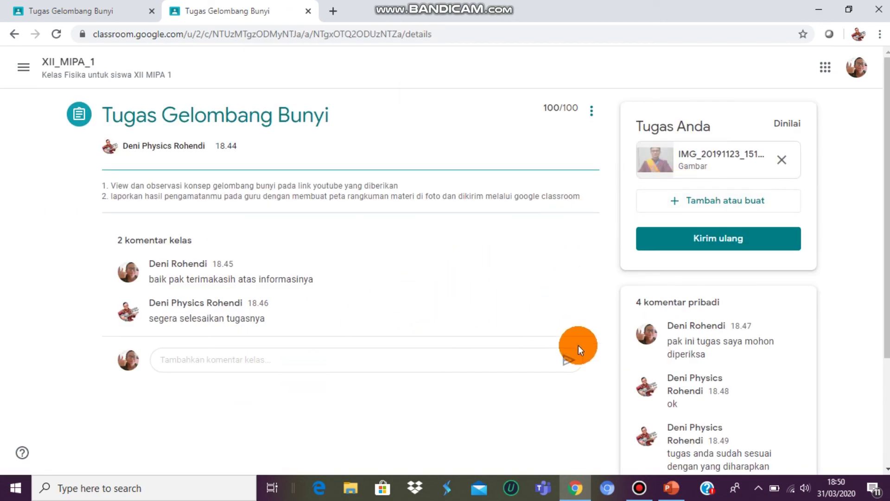
click(710, 252)
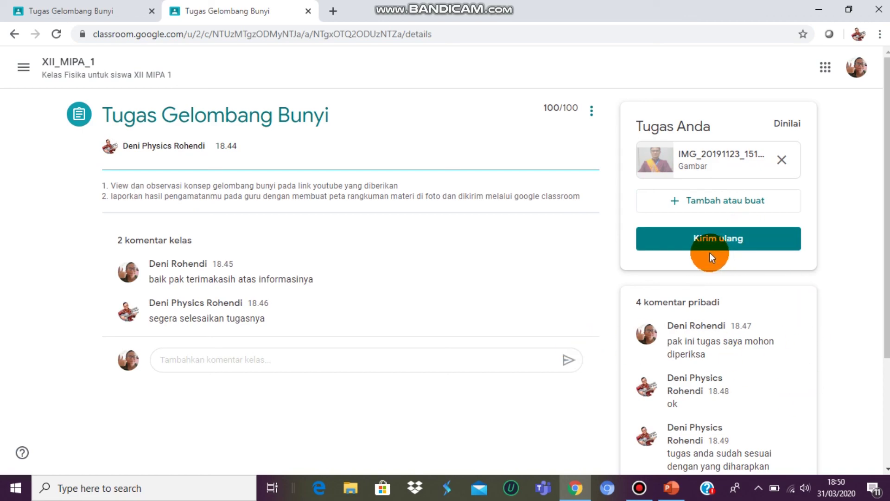